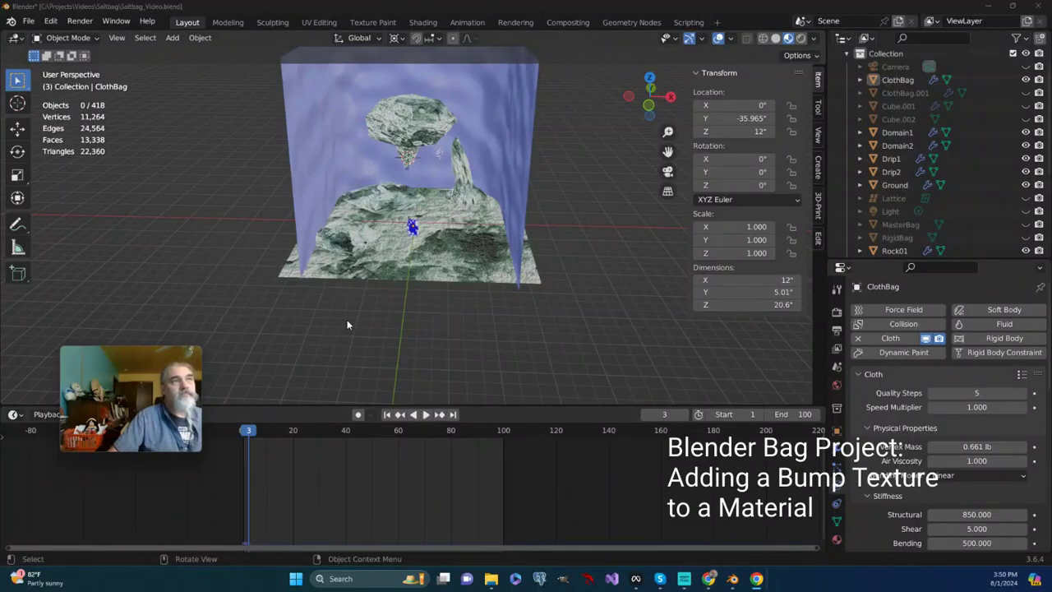
Select the cloth bag, frame it in the view, and switch to the Shading workspace.
{"action": "middle_click_drag", "start_coordinate": [322, 317], "coordinate": [367, 247]}
{"action": "left_click", "coordinate": [409, 220]}
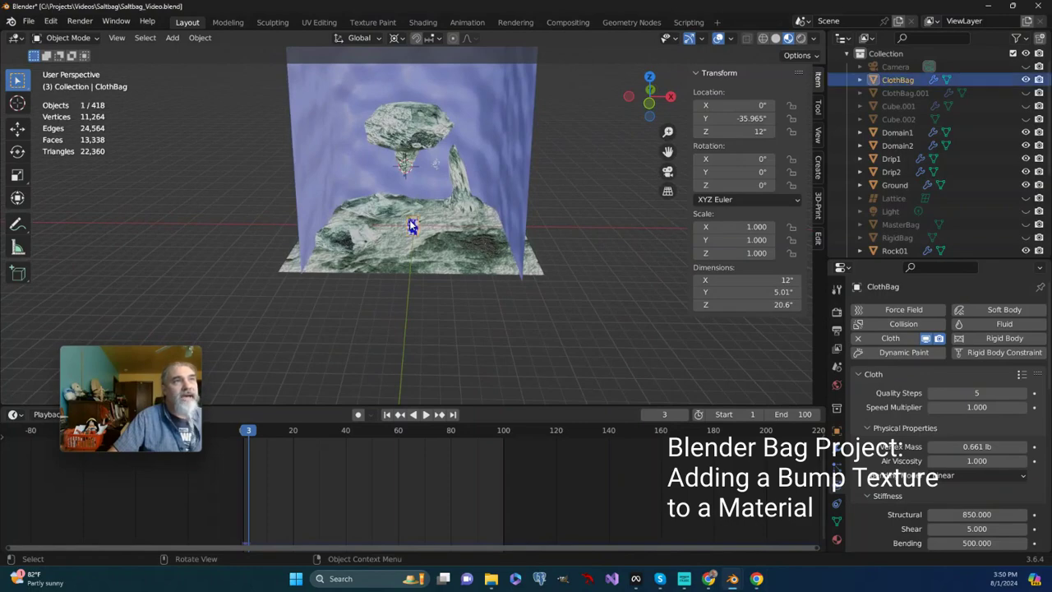
{"action": "key", "text": "KP_Decimal"}
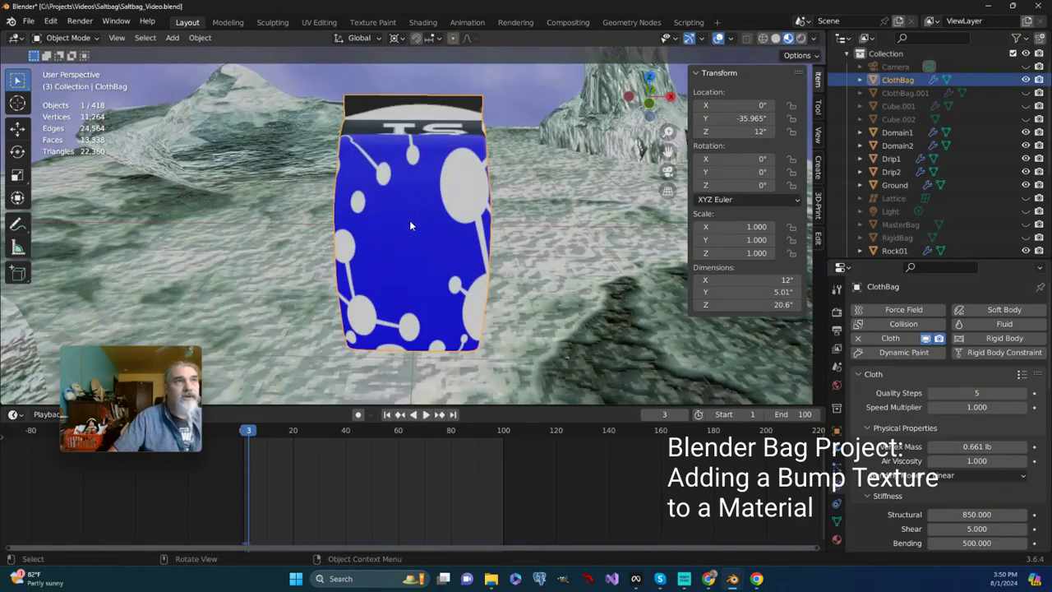
{"action": "scroll", "coordinate": [446, 220], "scroll_direction": "down", "scroll_amount": 8}
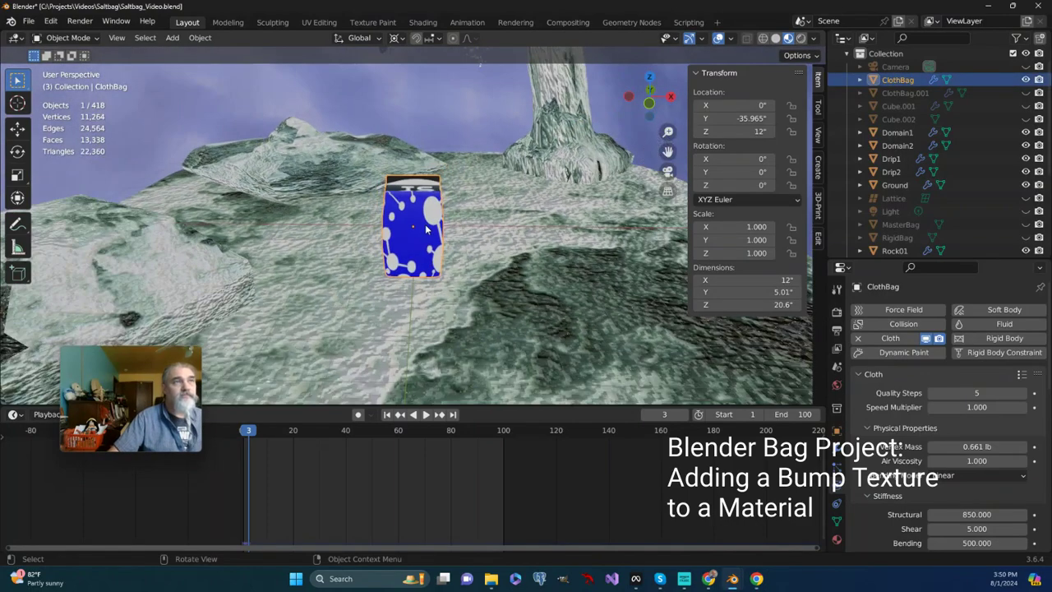
{"action": "middle_click_drag", "start_coordinate": [446, 219], "coordinate": [366, 237]}
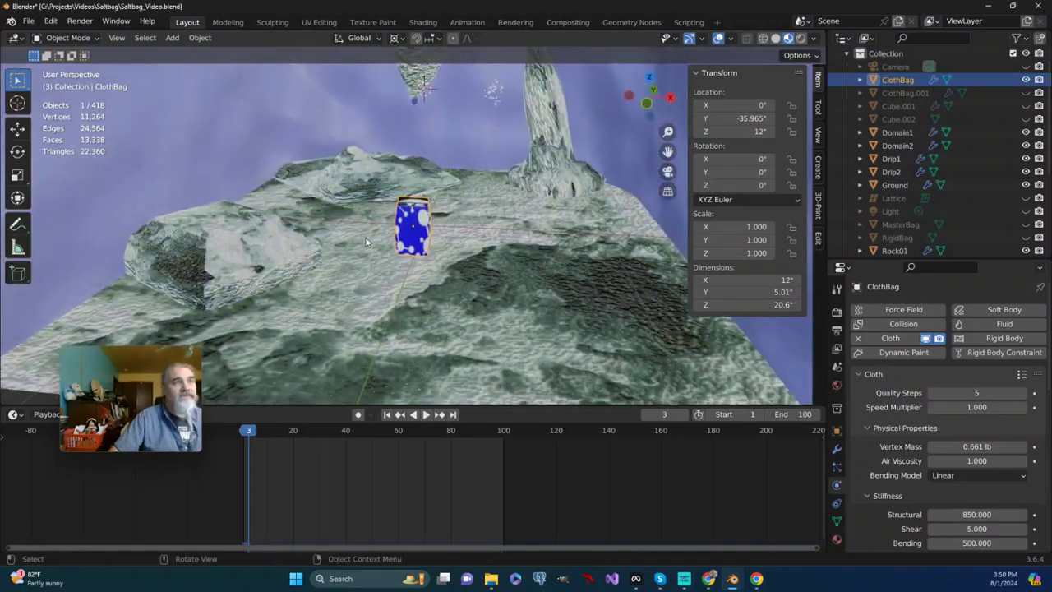
{"action": "scroll", "coordinate": [365, 237], "scroll_direction": "up", "scroll_amount": 9}
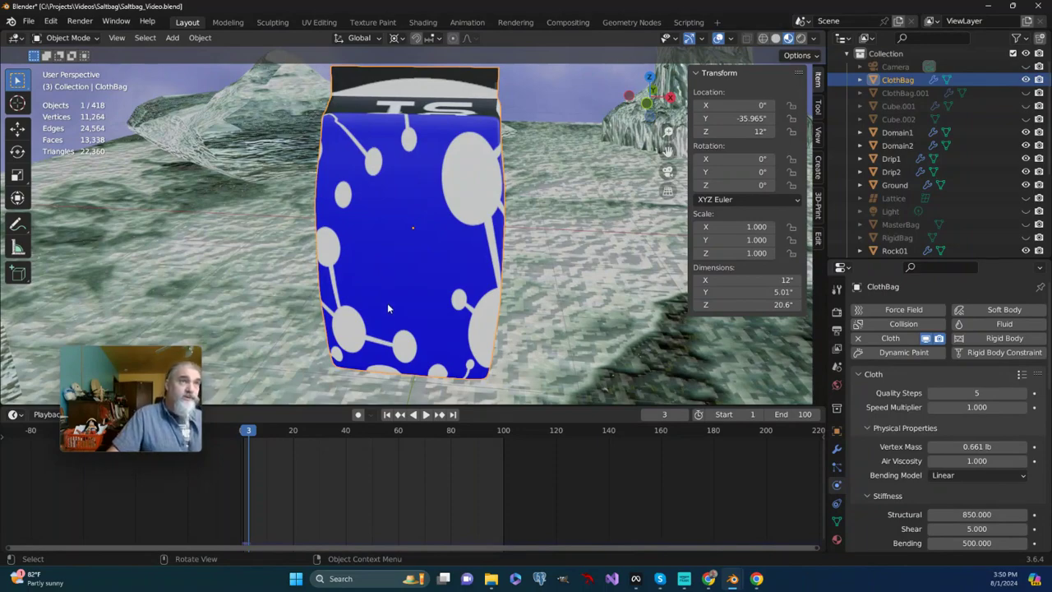
{"action": "left_click", "coordinate": [423, 22]}
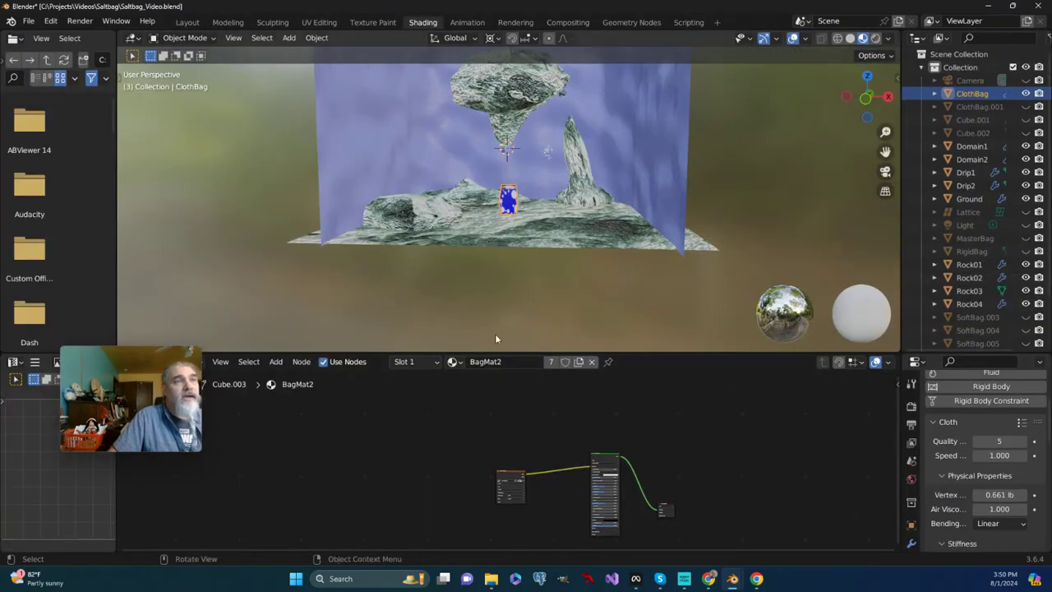
{"action": "left_click", "coordinate": [462, 363]}
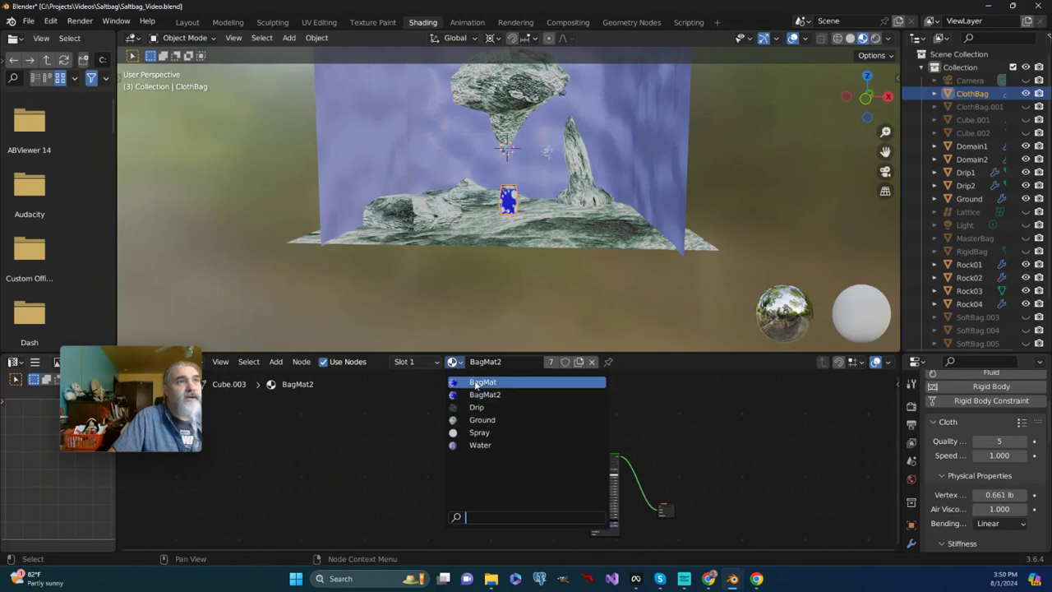
{"action": "left_click", "coordinate": [475, 383]}
{"action": "scroll", "coordinate": [511, 185], "scroll_direction": "up", "scroll_amount": 7}
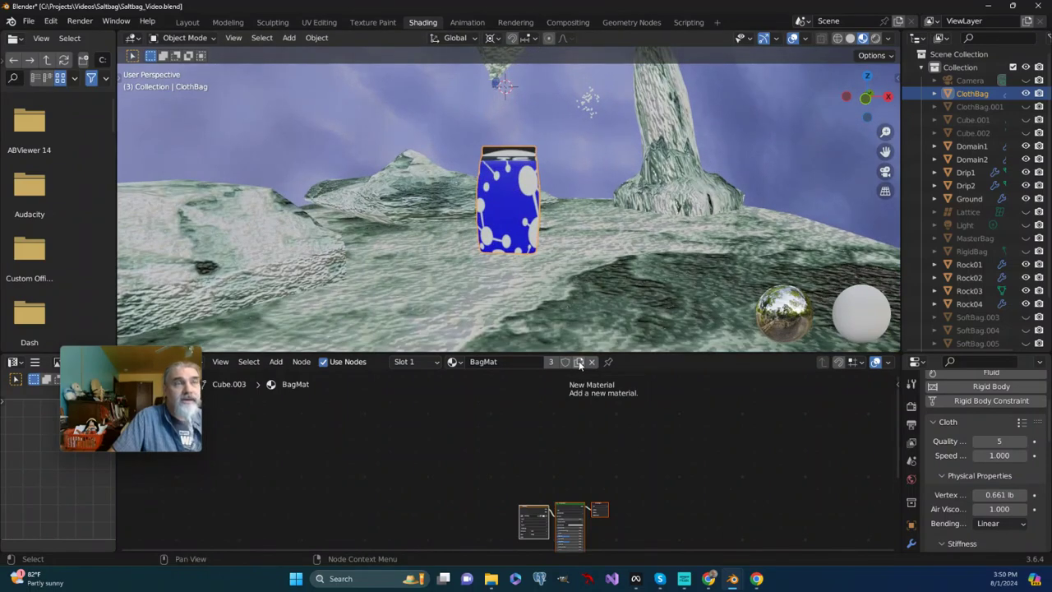
{"action": "left_click", "coordinate": [454, 362]}
{"action": "left_click", "coordinate": [476, 394]}
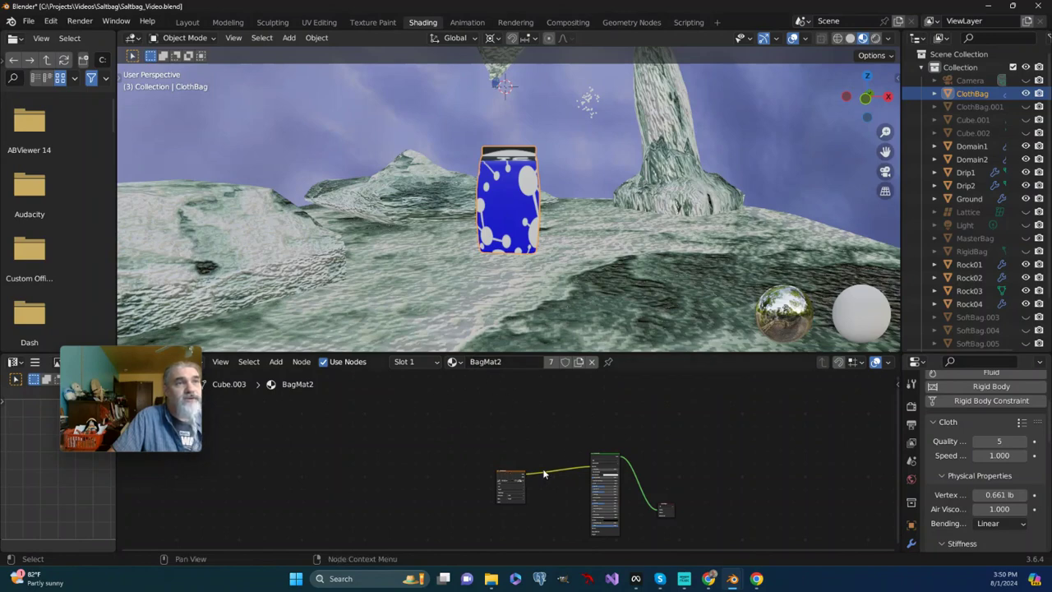
Enlarge the node editor area and move the image texture node up to free space below it.
{"action": "scroll", "coordinate": [544, 473], "scroll_direction": "up", "scroll_amount": 3}
{"action": "left_click_drag", "start_coordinate": [616, 353], "coordinate": [591, 259]}
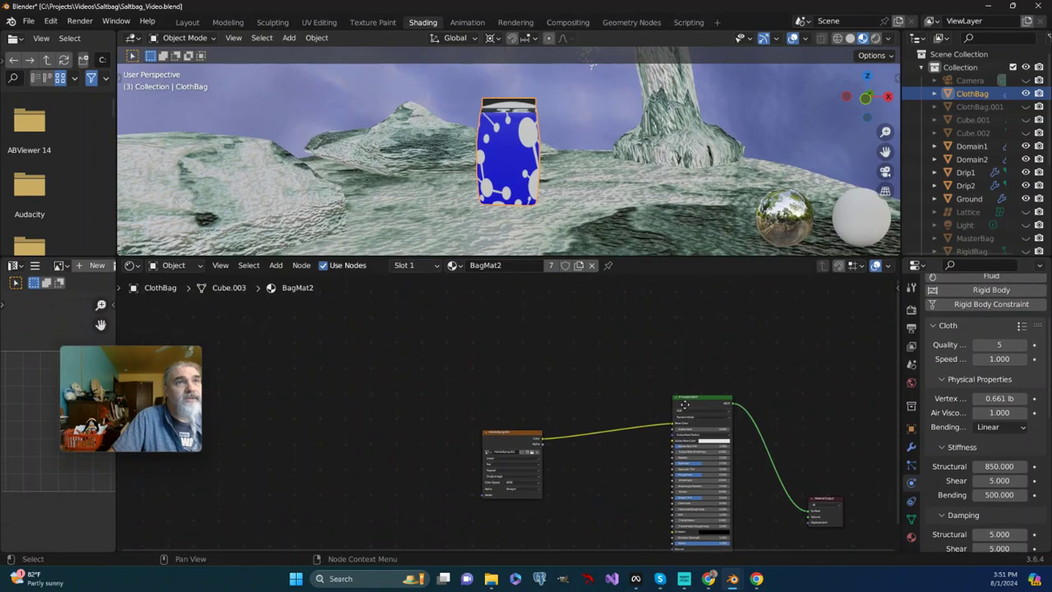
{"action": "middle_click_drag", "start_coordinate": [656, 406], "coordinate": [538, 318]}
{"action": "scroll", "coordinate": [509, 210], "scroll_direction": "up", "scroll_amount": 2}
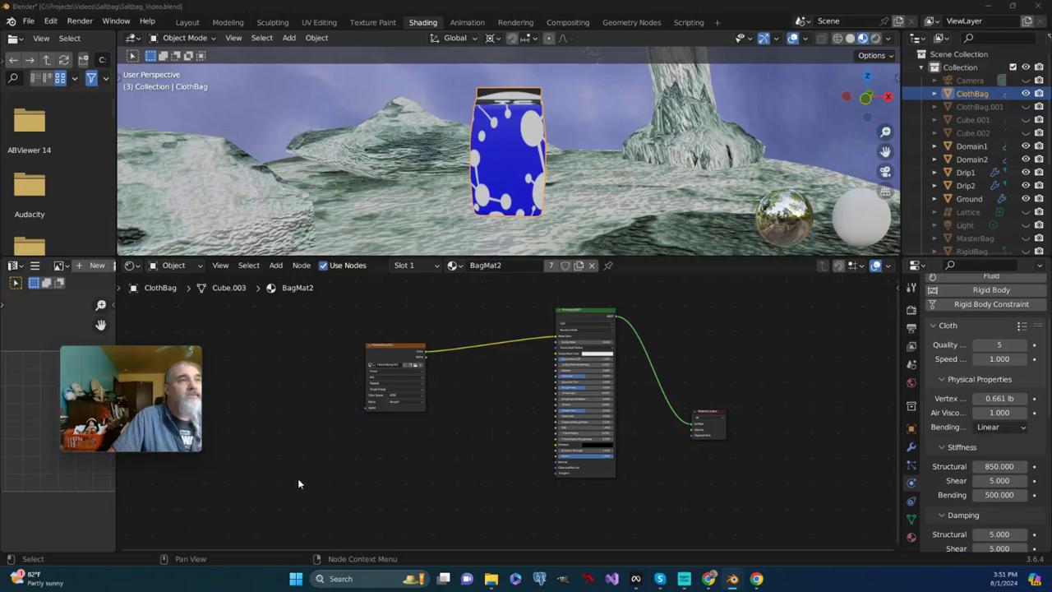
{"action": "scroll", "coordinate": [297, 483], "scroll_direction": "down", "scroll_amount": 2}
{"action": "middle_click_drag", "start_coordinate": [296, 482], "coordinate": [367, 501]}
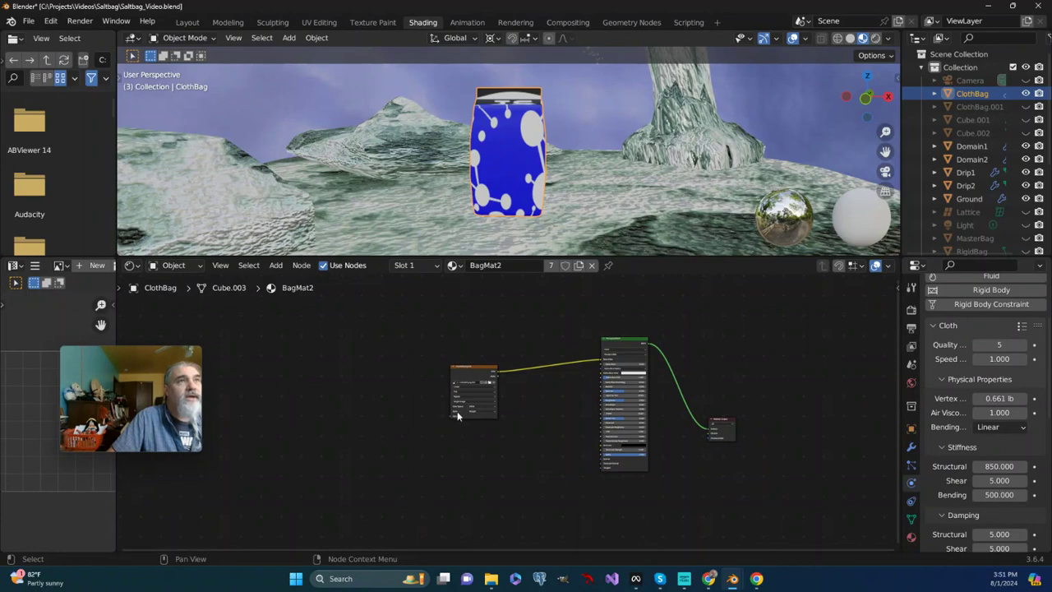
{"action": "left_click_drag", "start_coordinate": [464, 372], "coordinate": [455, 337]}
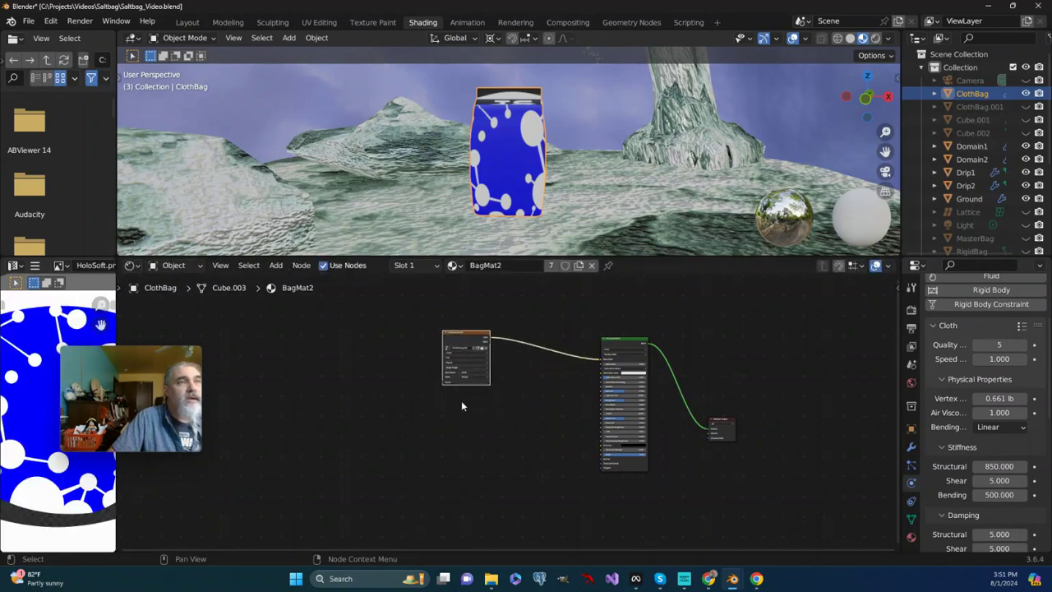
Add a Voronoi Texture node below the image texture and connect its Distance output to the Principled BSDF's Roughness.
{"action": "right_click", "coordinate": [410, 435]}
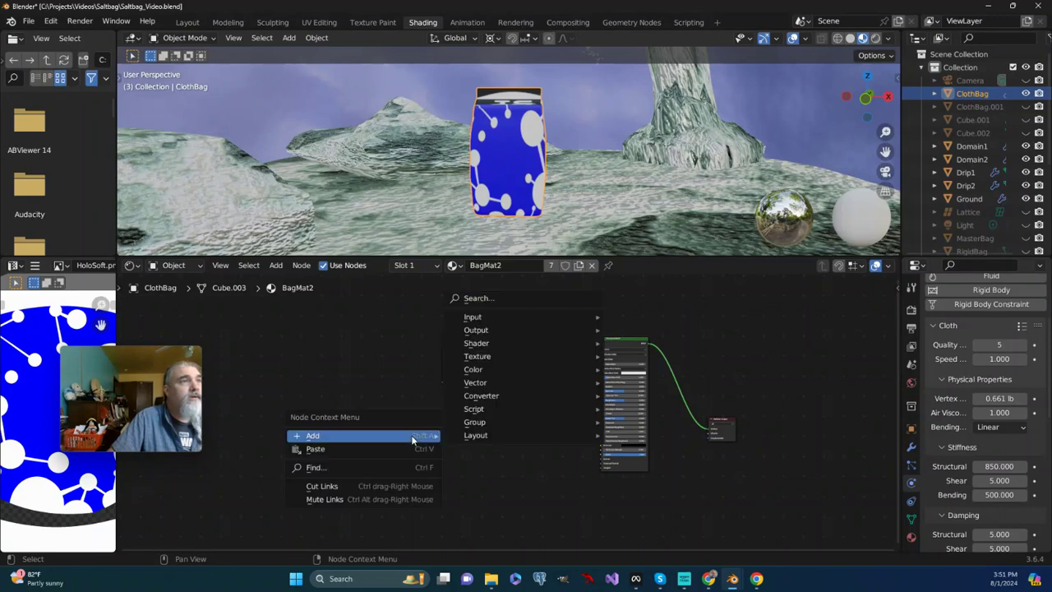
{"action": "left_click", "coordinate": [477, 299]}
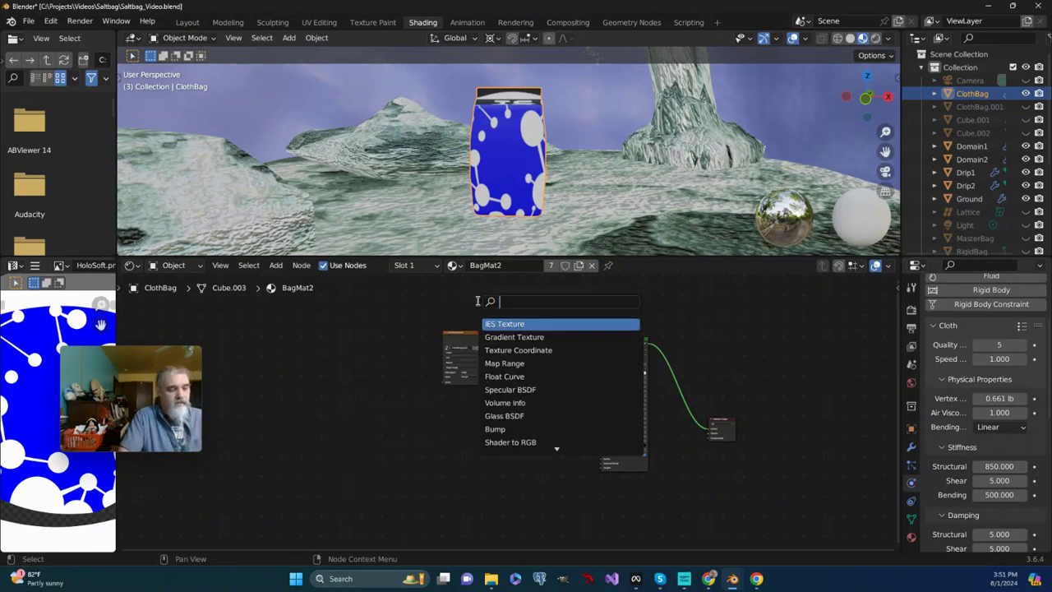
{"action": "type", "text": "vor"}
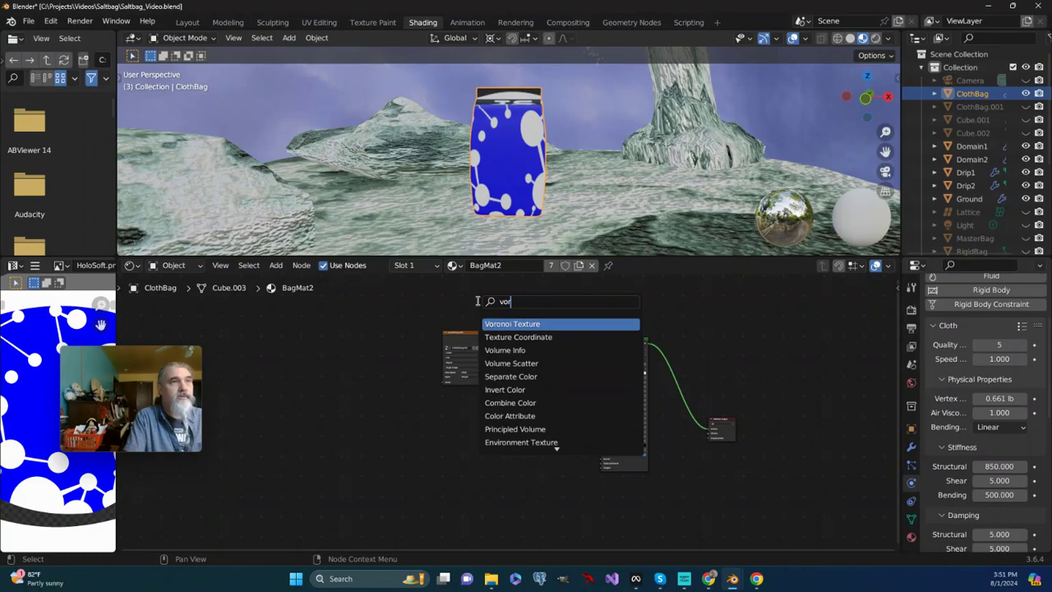
{"action": "left_click", "coordinate": [537, 324]}
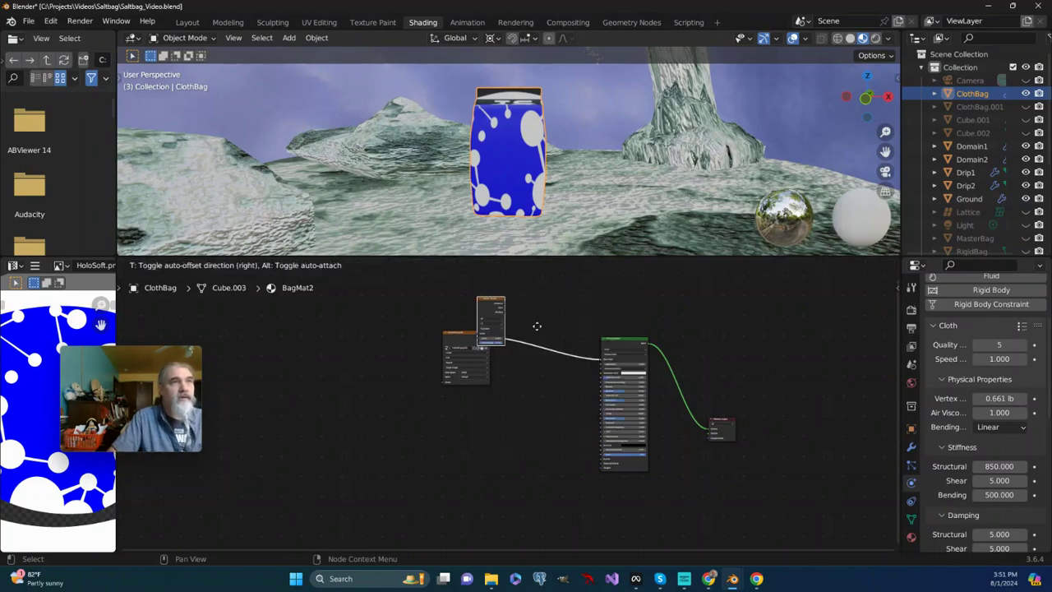
{"action": "left_click", "coordinate": [472, 484]}
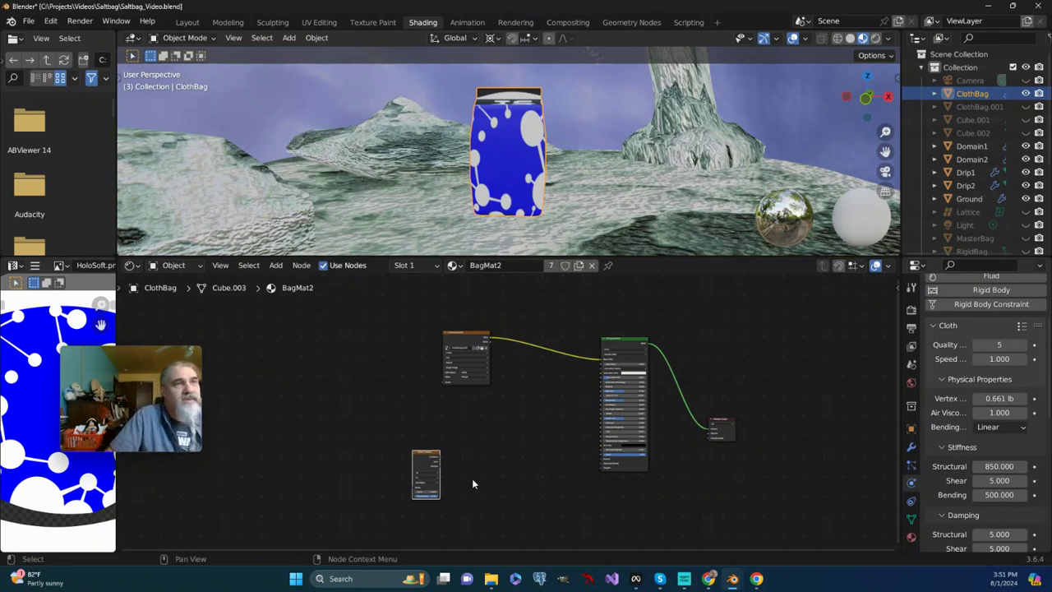
{"action": "scroll", "coordinate": [463, 479], "scroll_direction": "up", "scroll_amount": 4}
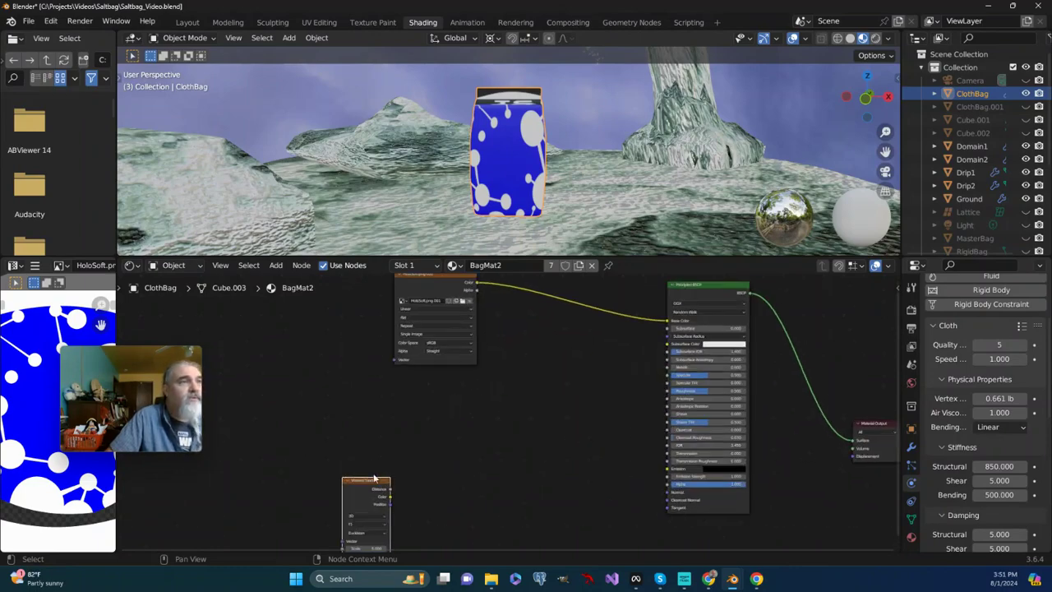
{"action": "left_click_drag", "start_coordinate": [371, 485], "coordinate": [395, 451]}
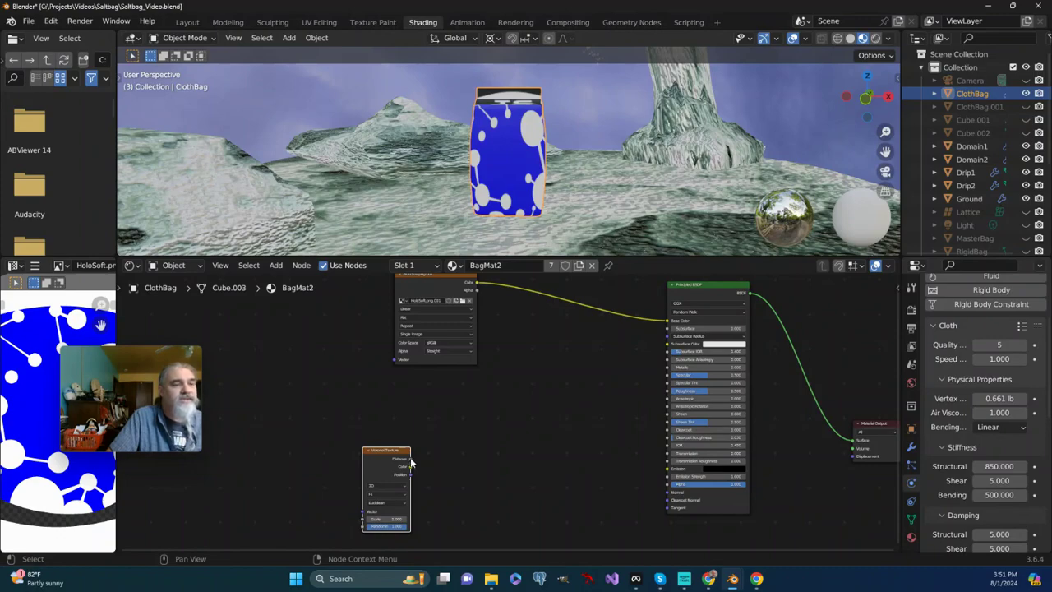
{"action": "mouse_move", "coordinate": [410, 459]}
{"action": "left_mouse_down"}
{"action": "mouse_move", "coordinate": [497, 457]}
{"action": "mouse_move", "coordinate": [528, 486]}
{"action": "mouse_move", "coordinate": [573, 485]}
{"action": "mouse_move", "coordinate": [667, 391]}
{"action": "left_mouse_up"}
Strongly increase the Voronoi texture's scale and lower its randomness close to zero for a fine, regular pattern on the bag.
{"action": "scroll", "coordinate": [538, 187], "scroll_direction": "up", "scroll_amount": 3}
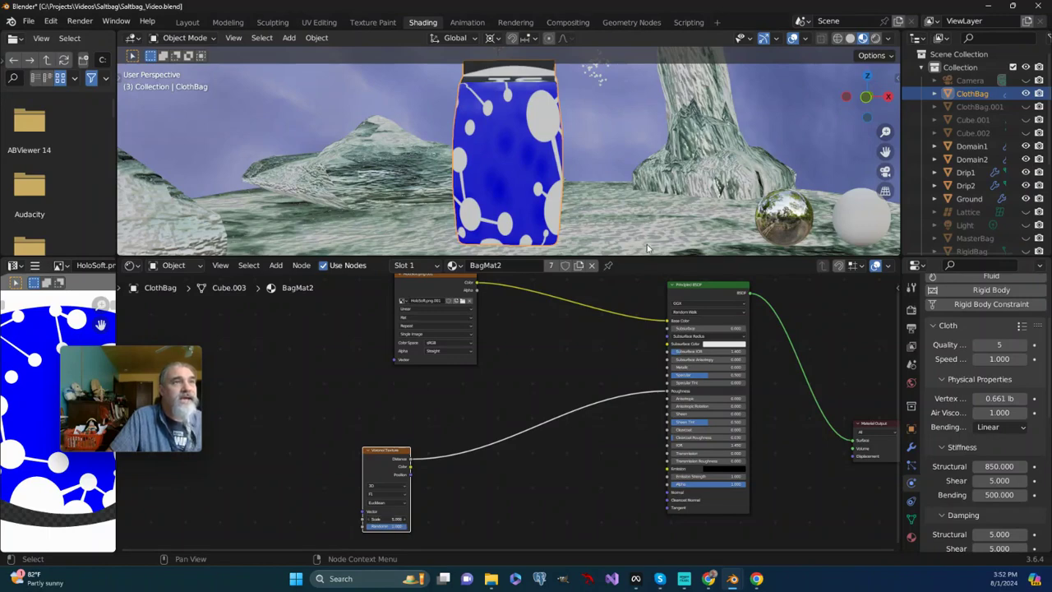
{"action": "left_click_drag", "start_coordinate": [652, 247], "coordinate": [499, 229]}
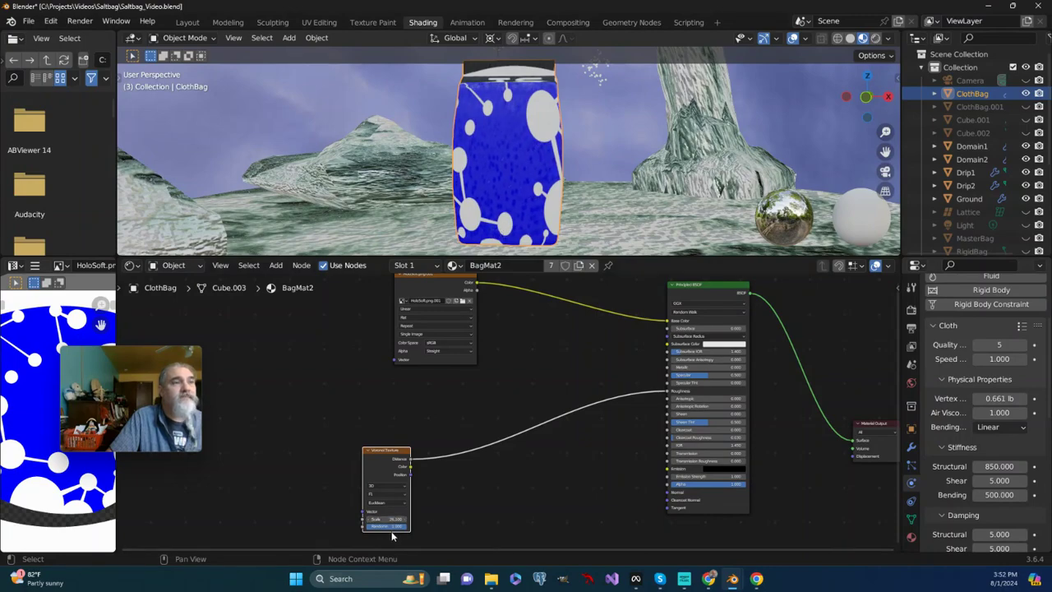
{"action": "left_click_drag", "start_coordinate": [397, 527], "coordinate": [614, 254]}
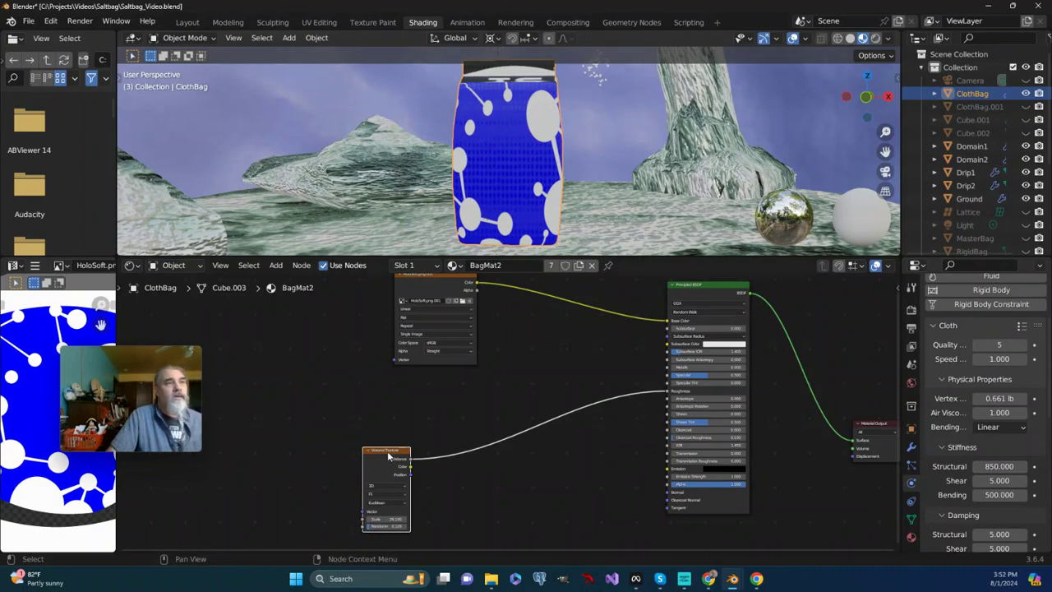
Add a Texture Coordinate node before the Voronoi texture and connect its Generated output to the Voronoi's Vector input.
{"action": "scroll", "coordinate": [277, 435], "scroll_direction": "down", "scroll_amount": 2}
{"action": "middle_click_drag", "start_coordinate": [277, 436], "coordinate": [345, 431]}
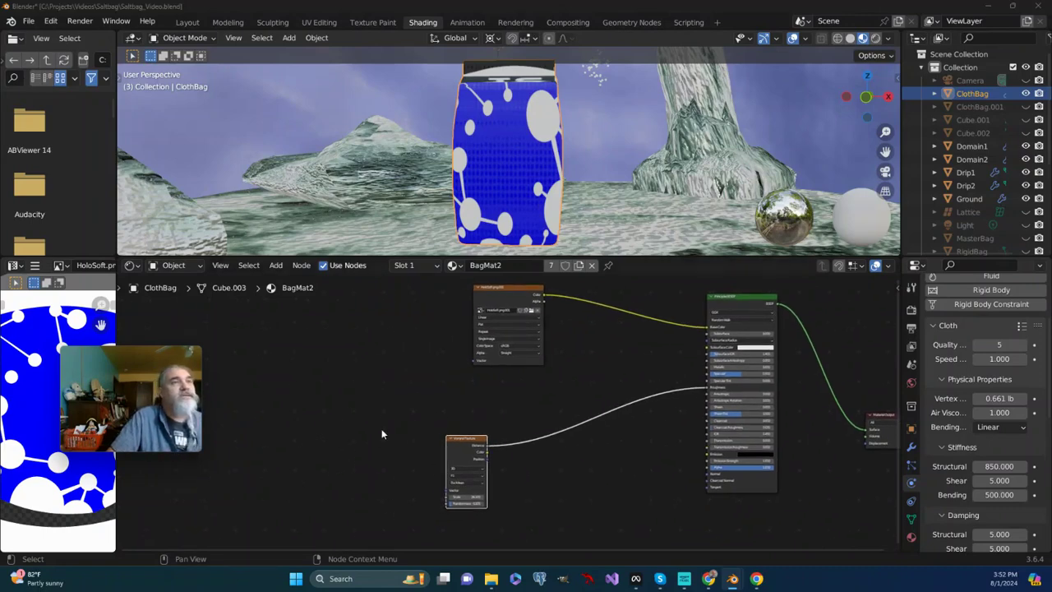
{"action": "right_click", "coordinate": [258, 425]}
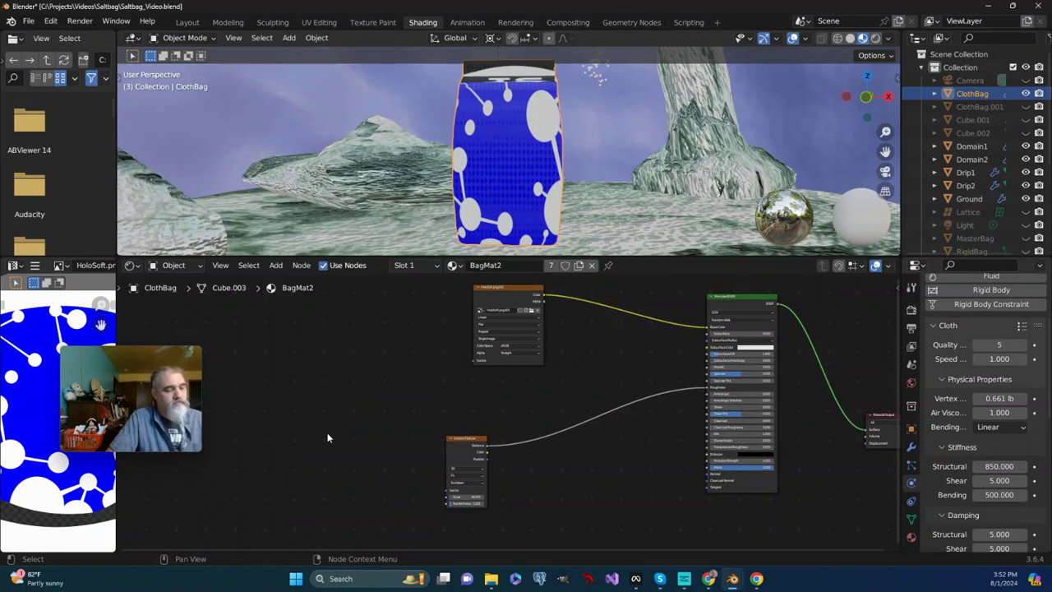
{"action": "key", "text": "shift+a"}
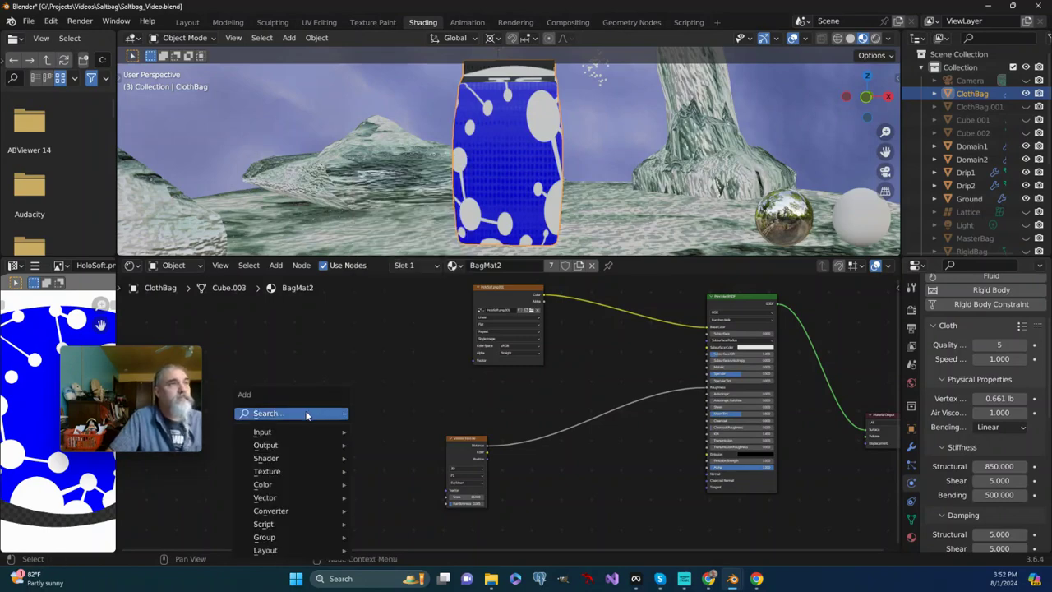
{"action": "left_click", "coordinate": [307, 413]}
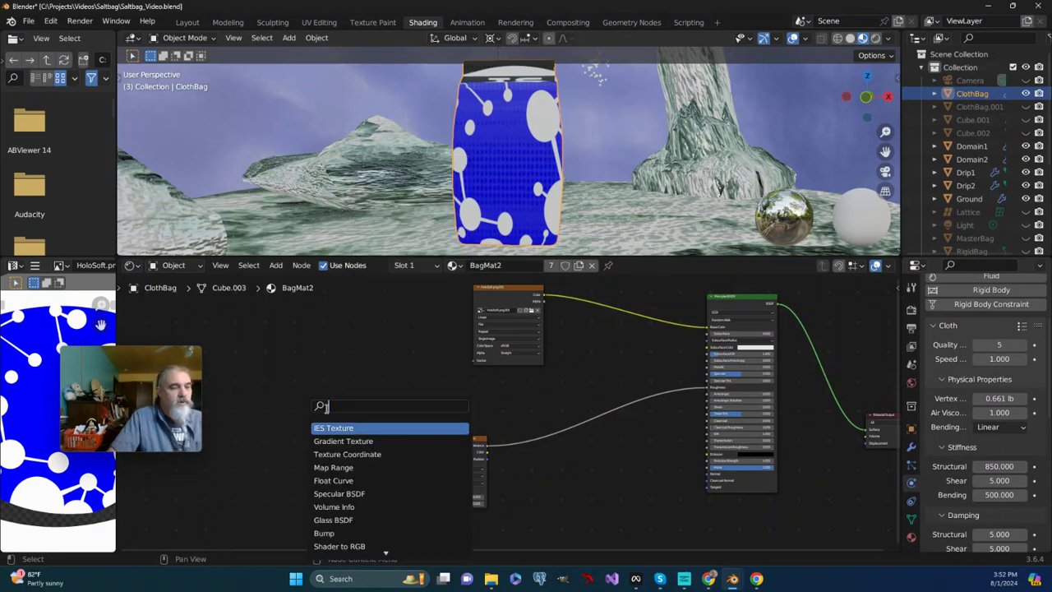
{"action": "type", "text": "tex"}
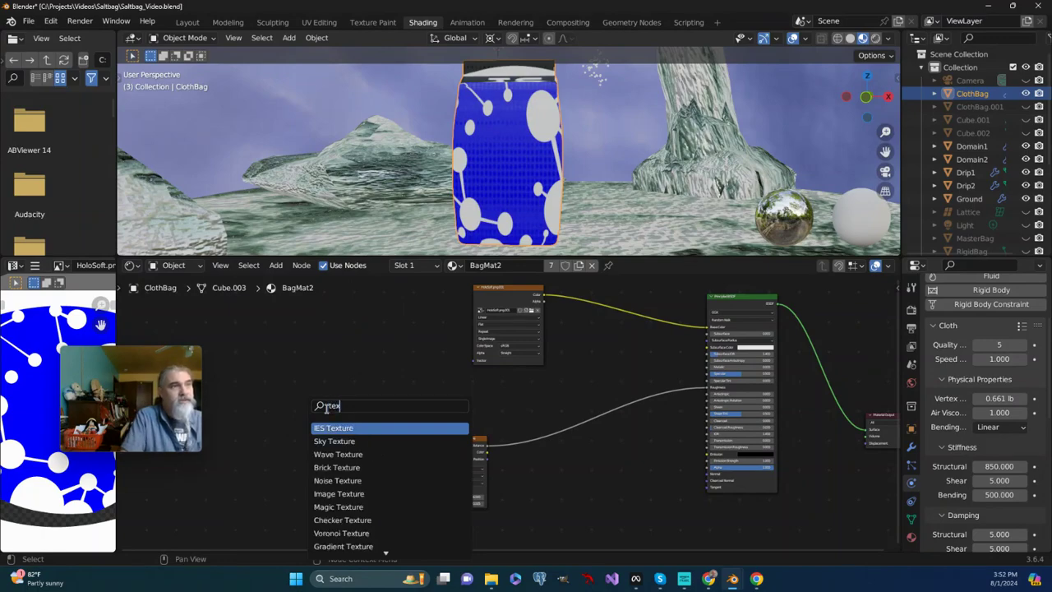
{"action": "type", "text": "tu"}
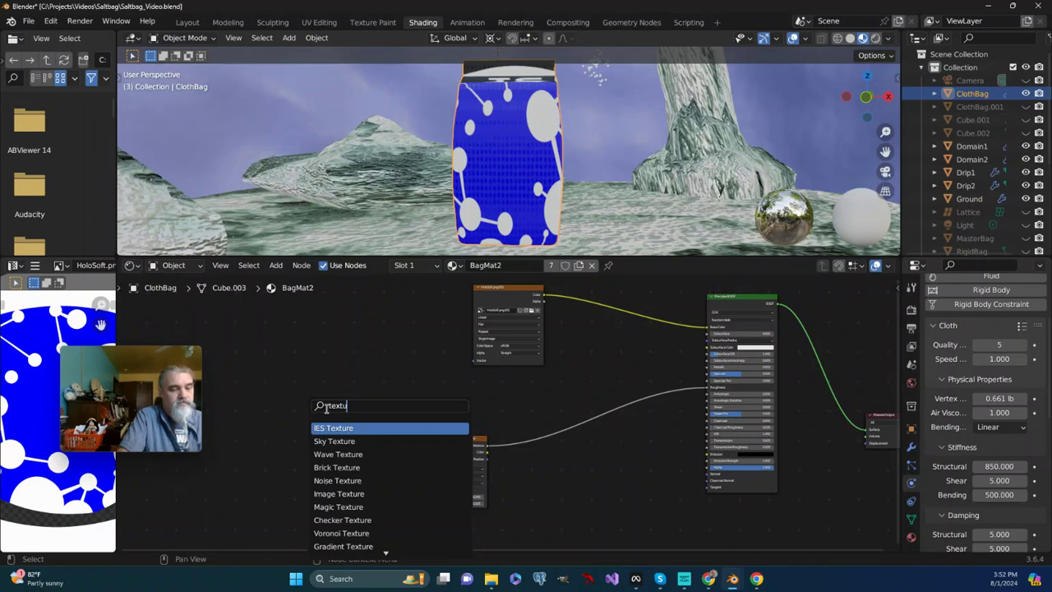
{"action": "type", "text": "re coo"}
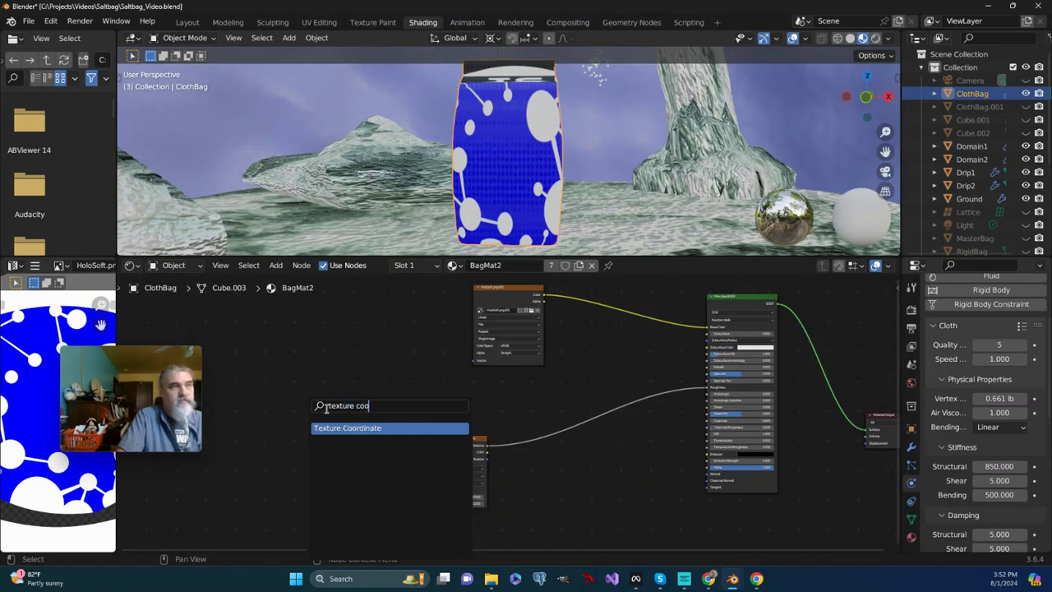
{"action": "key", "text": "Return"}
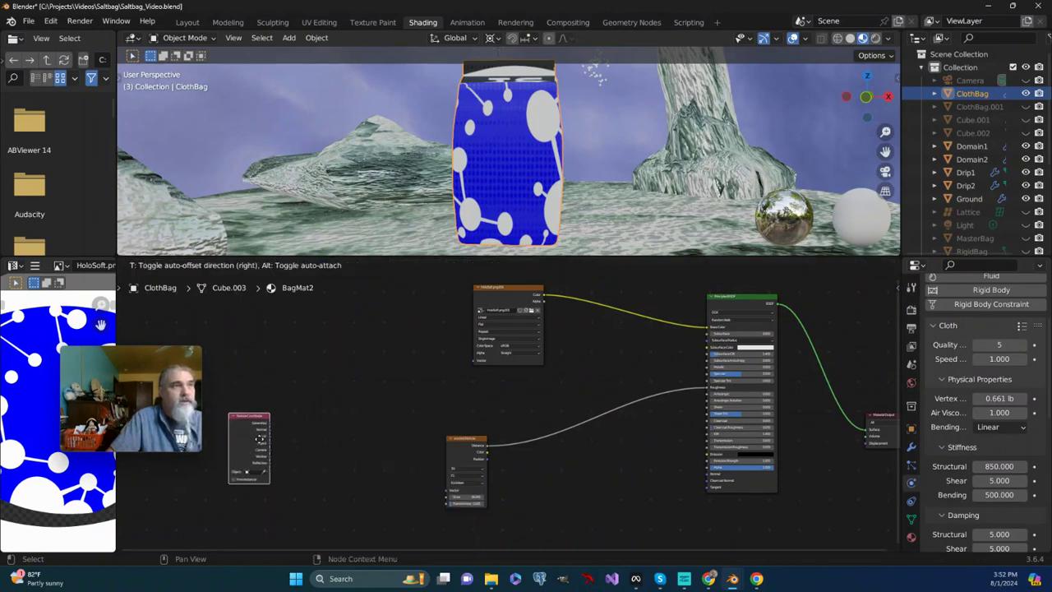
{"action": "left_click", "coordinate": [273, 440]}
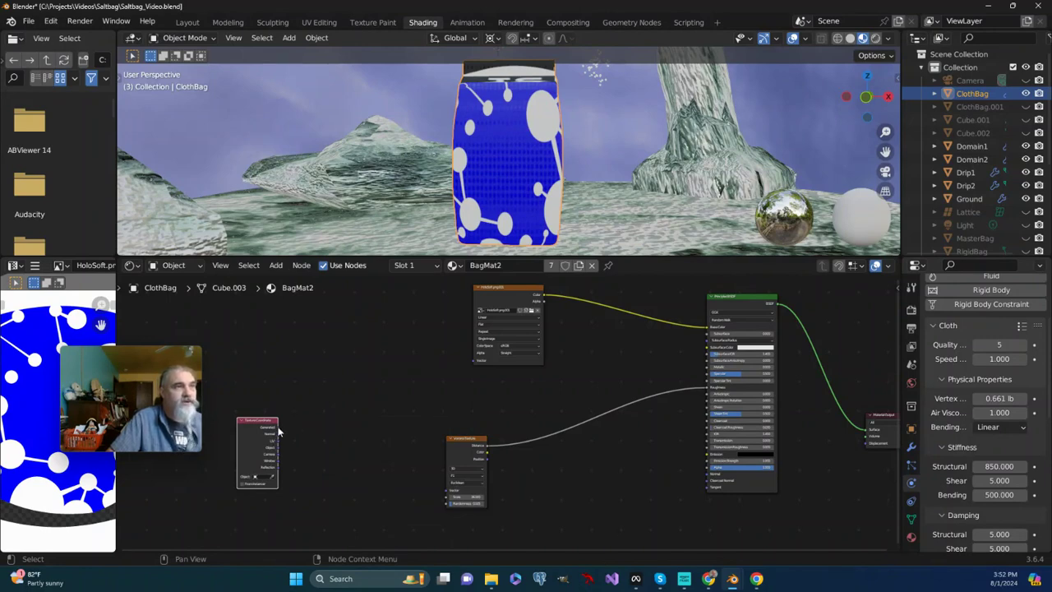
{"action": "left_click_drag", "start_coordinate": [278, 428], "coordinate": [408, 426]}
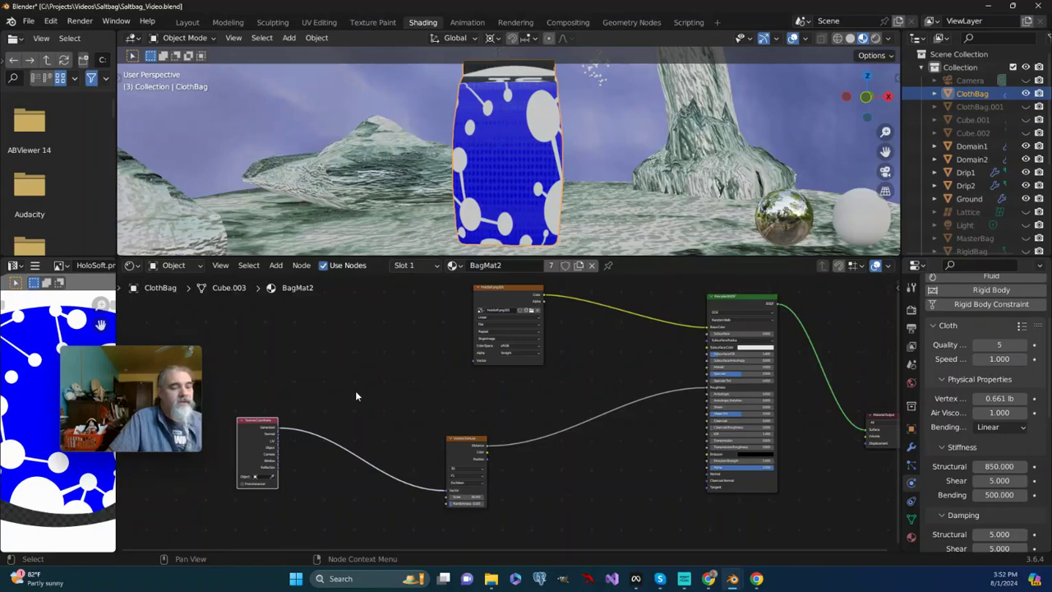
Add a Mapping node between the Texture Coordinate node and the Voronoi Texture's Vector input.
{"action": "key", "text": "shift+a"}
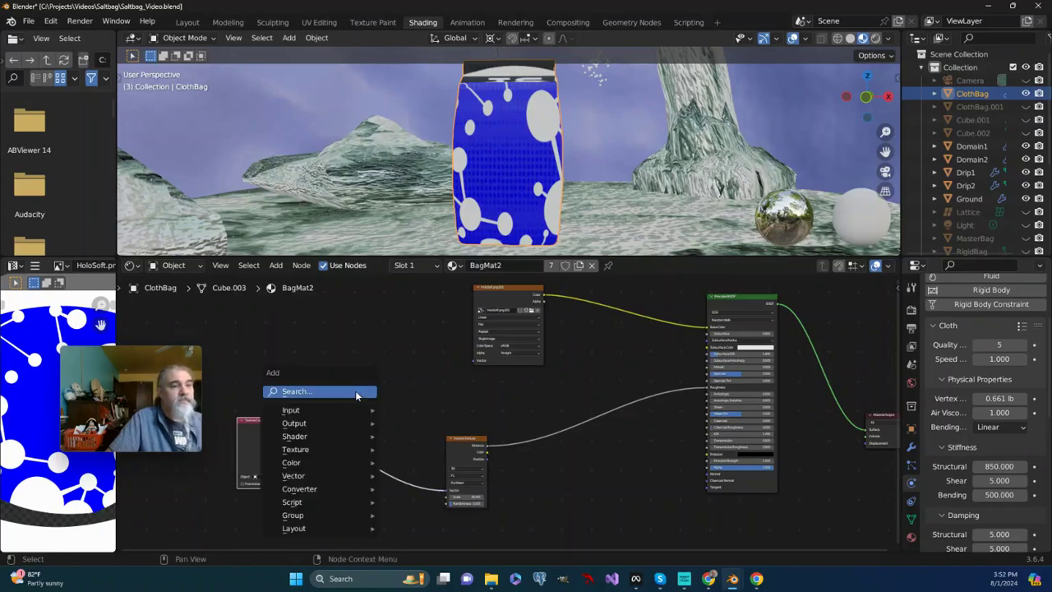
{"action": "left_click", "coordinate": [355, 391]}
{"action": "type", "text": "mapping"}
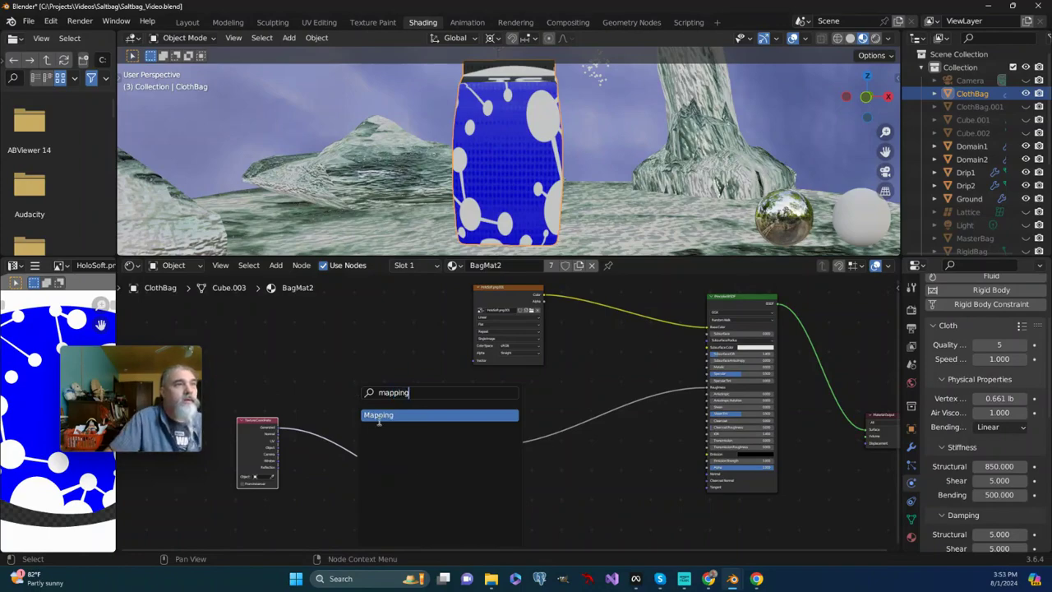
{"action": "left_click", "coordinate": [378, 416]}
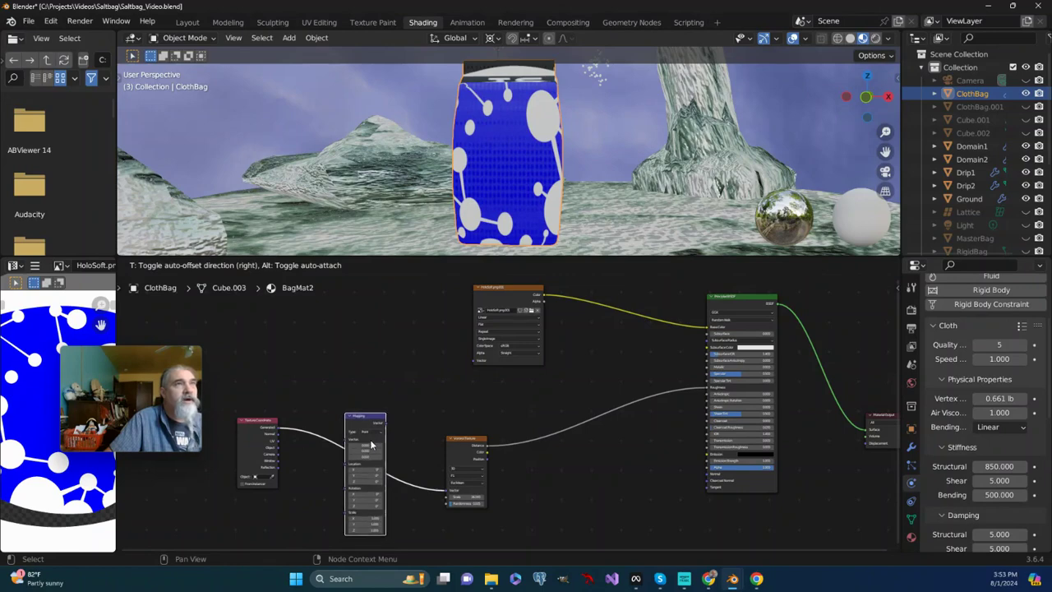
{"action": "left_click", "coordinate": [371, 446]}
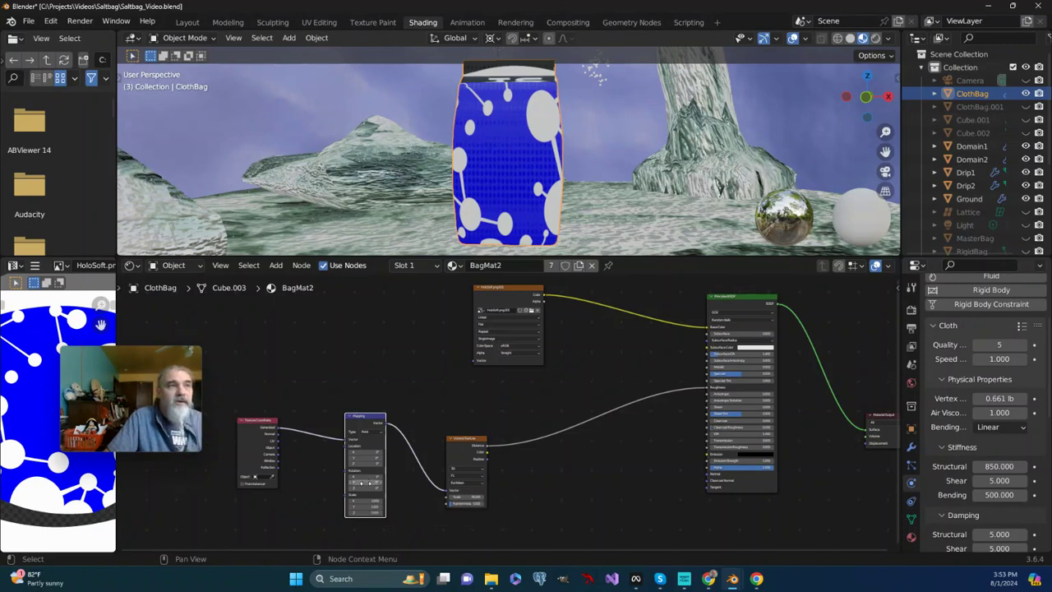
Adjust the Mapping node's Y rotation to turn the dotted Voronoi pattern on the bag's front.
{"action": "left_click_drag", "start_coordinate": [367, 488], "coordinate": [498, 253]}
{"action": "scroll", "coordinate": [526, 171], "scroll_direction": "up", "scroll_amount": 5}
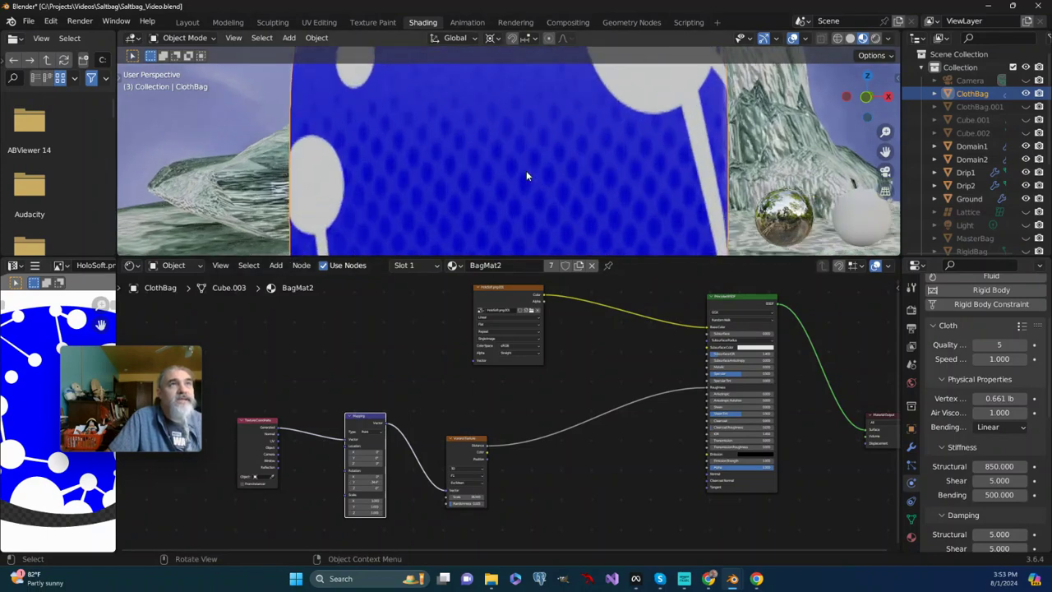
{"action": "scroll", "coordinate": [525, 172], "scroll_direction": "down", "scroll_amount": 2}
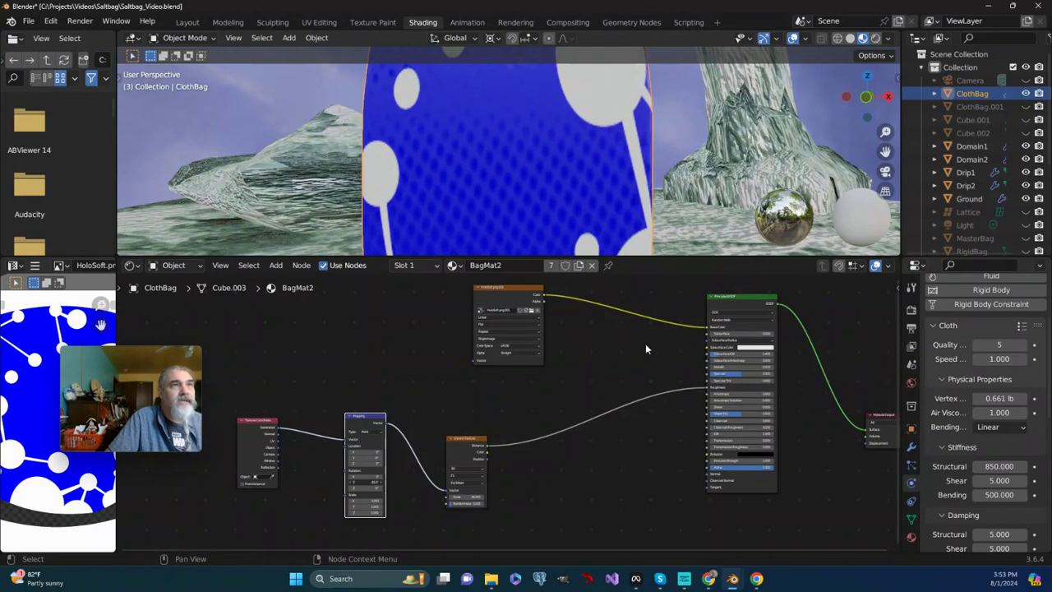
{"action": "scroll", "coordinate": [564, 212], "scroll_direction": "down", "scroll_amount": 3}
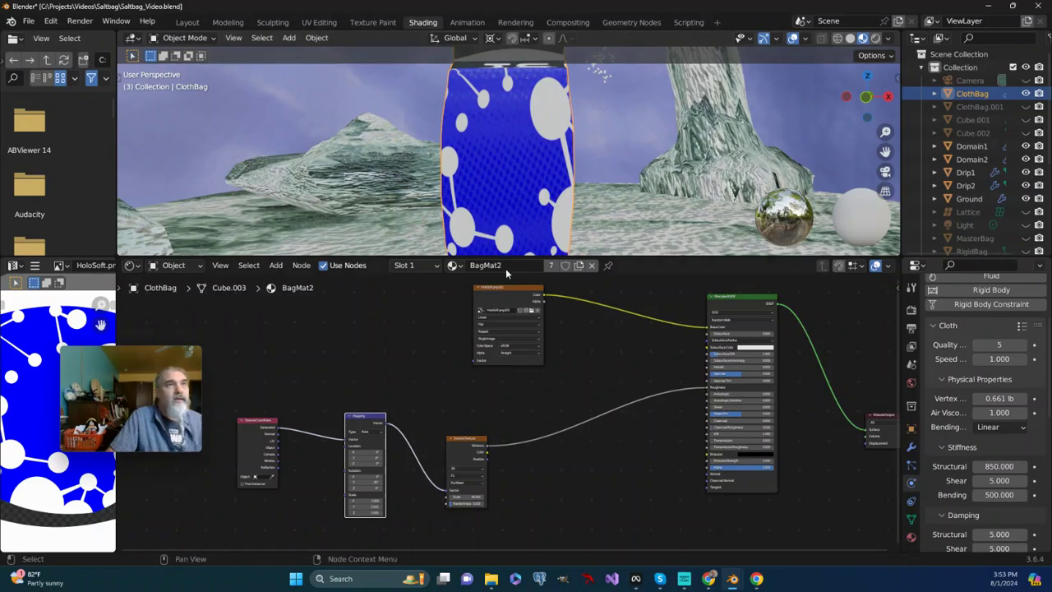
Examine the rotated roughness pattern on the bag's front and side from different angles and distances.
{"action": "scroll", "coordinate": [535, 141], "scroll_direction": "up", "scroll_amount": 4}
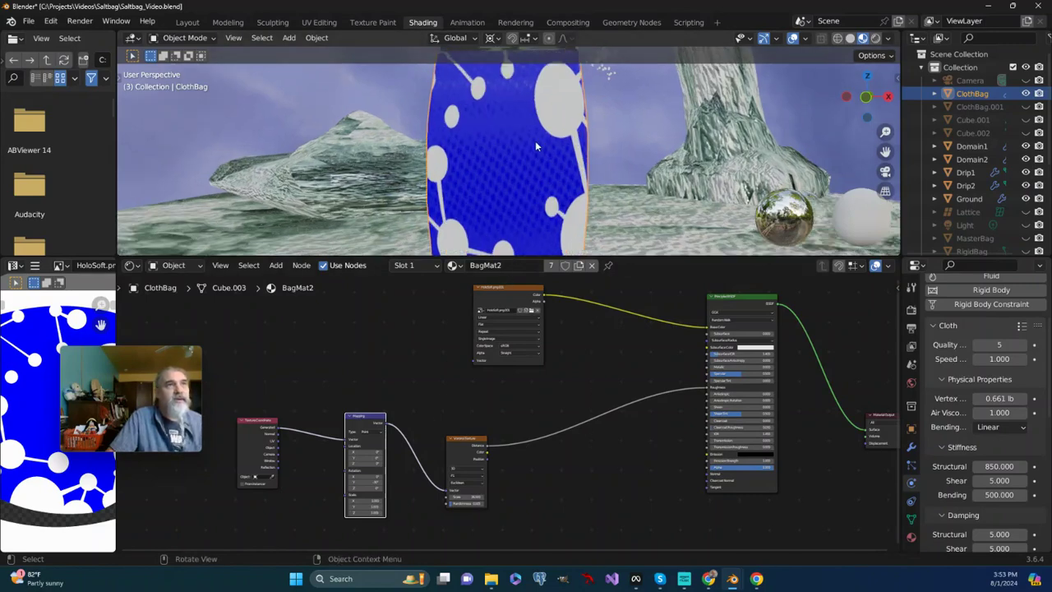
{"action": "middle_click_drag", "start_coordinate": [482, 126], "coordinate": [345, 145]}
{"action": "middle_click_drag", "start_coordinate": [466, 177], "coordinate": [576, 179]}
{"action": "scroll", "coordinate": [576, 179], "scroll_direction": "up", "scroll_amount": 7}
{"action": "scroll", "coordinate": [576, 178], "scroll_direction": "down", "scroll_amount": 4}
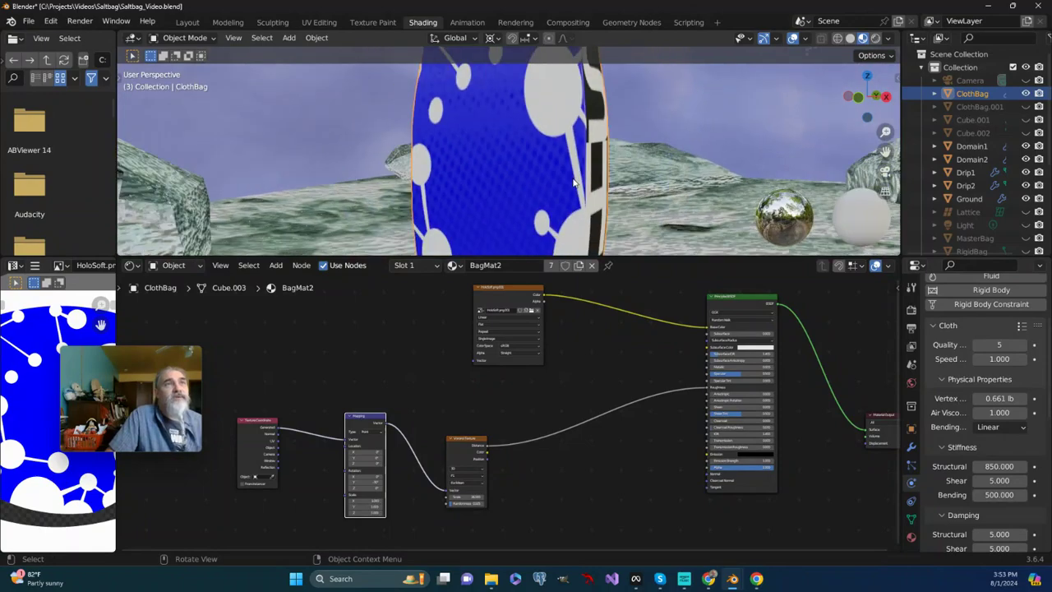
{"action": "middle_click_drag", "start_coordinate": [517, 164], "coordinate": [572, 156]}
{"action": "scroll", "coordinate": [481, 159], "scroll_direction": "down", "scroll_amount": 2}
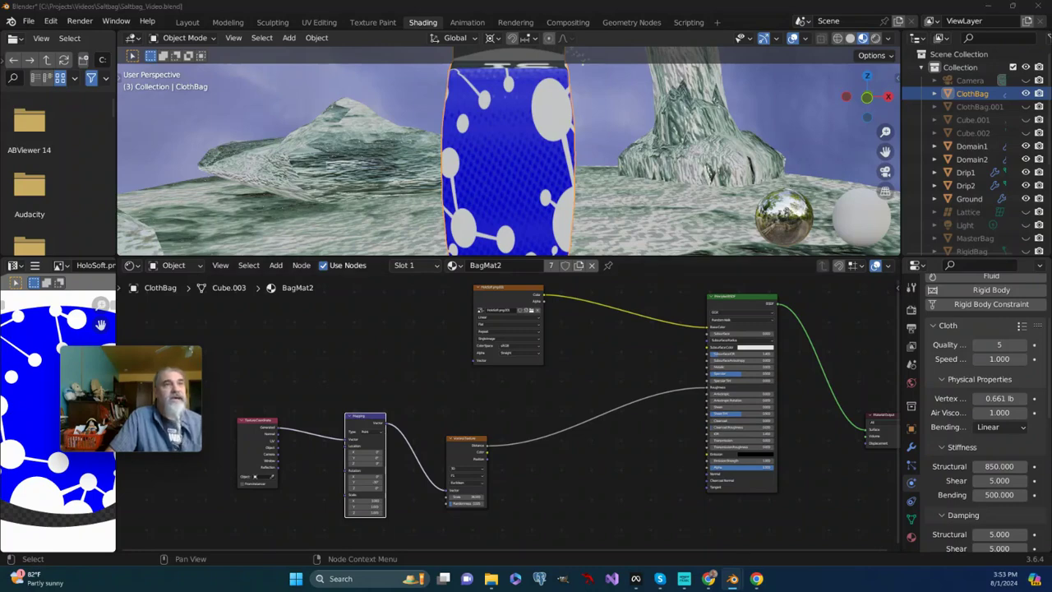
{"action": "scroll", "coordinate": [547, 239], "scroll_direction": "up", "scroll_amount": 4}
{"action": "scroll", "coordinate": [548, 238], "scroll_direction": "down", "scroll_amount": 3}
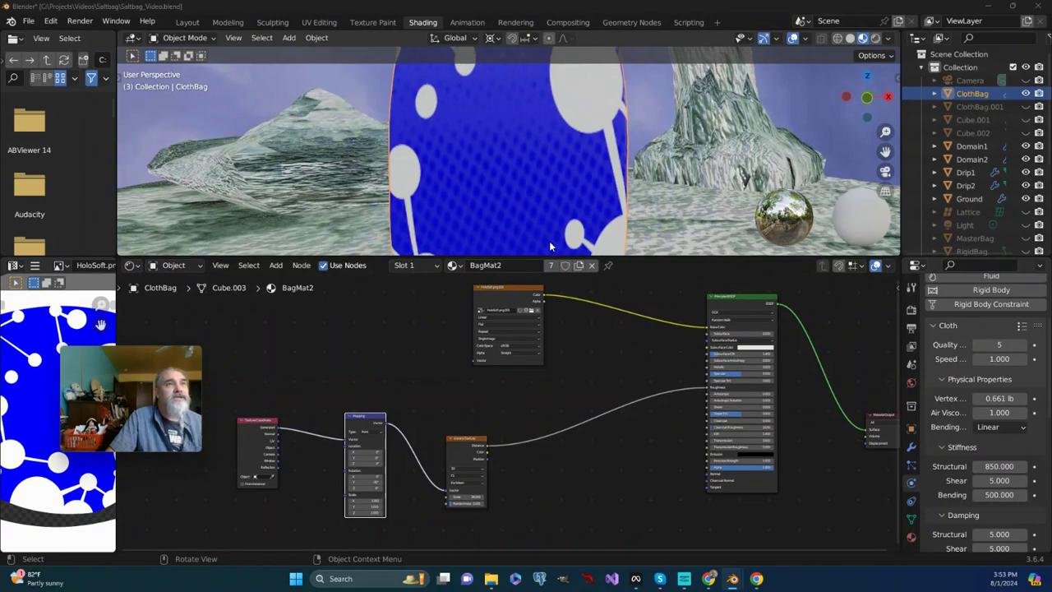
Add a Displacement node below the Principled BSDF and connect its output to the Material Output's Displacement input.
{"action": "scroll", "coordinate": [614, 527], "scroll_direction": "down", "scroll_amount": 1}
{"action": "scroll", "coordinate": [614, 527], "scroll_direction": "down", "scroll_amount": 1}
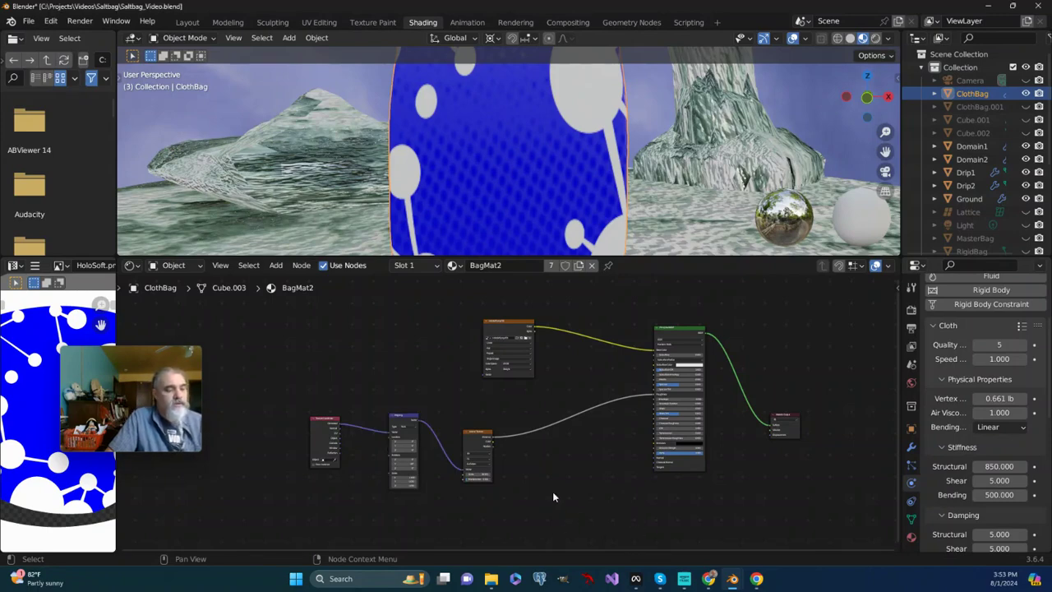
{"action": "key", "text": "shift+a"}
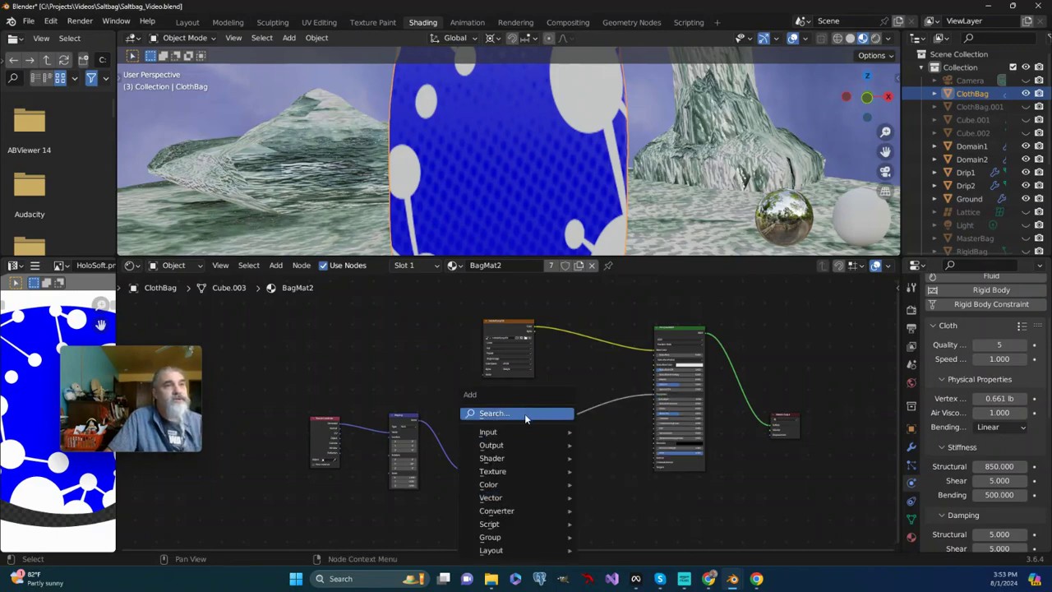
{"action": "left_click", "coordinate": [524, 413]}
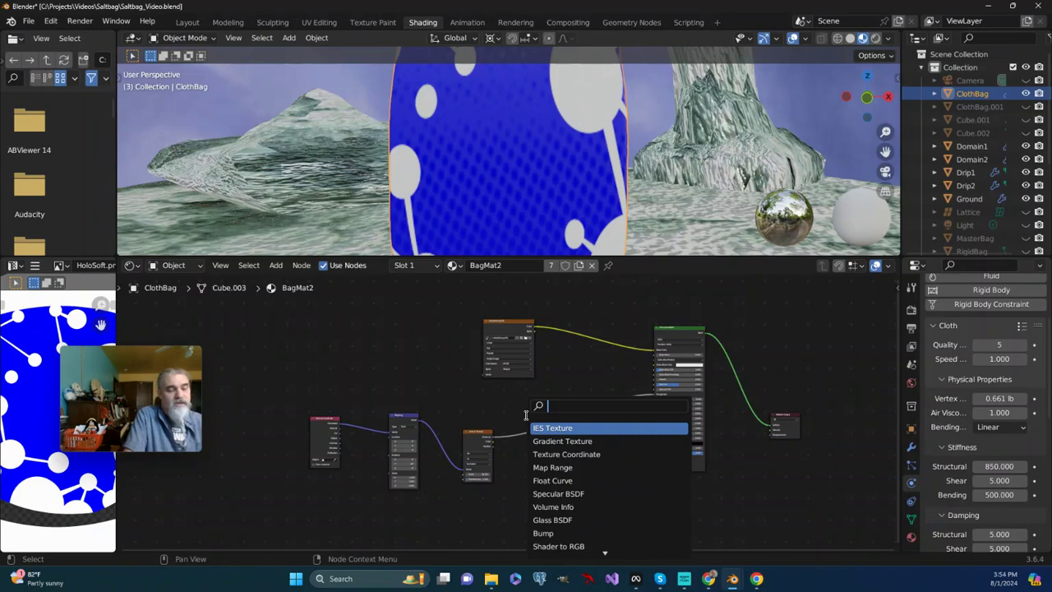
{"action": "type", "text": "dip"}
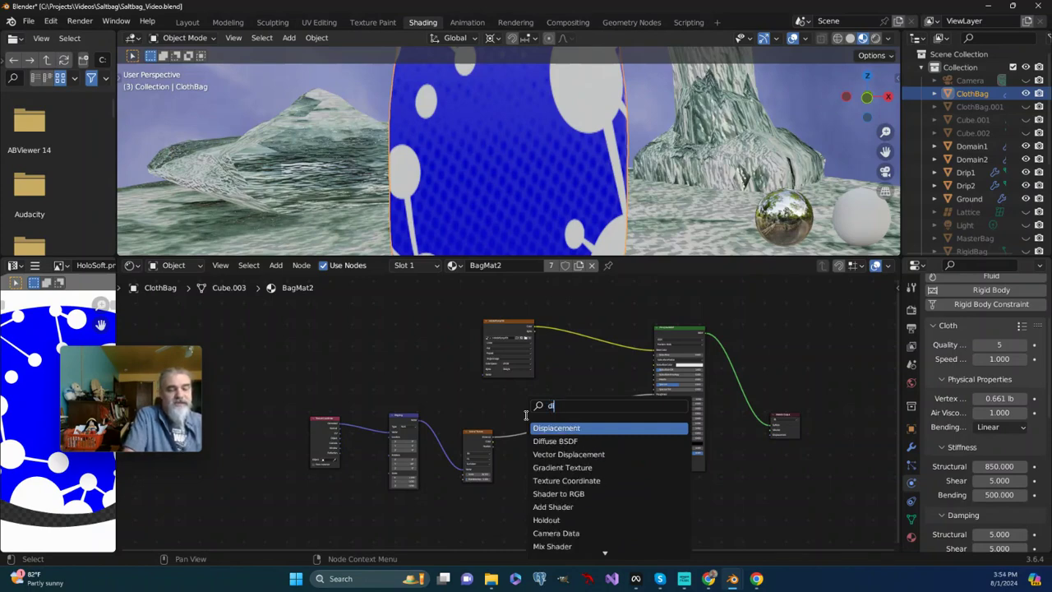
{"action": "left_click", "coordinate": [597, 427]}
{"action": "left_click", "coordinate": [644, 483]}
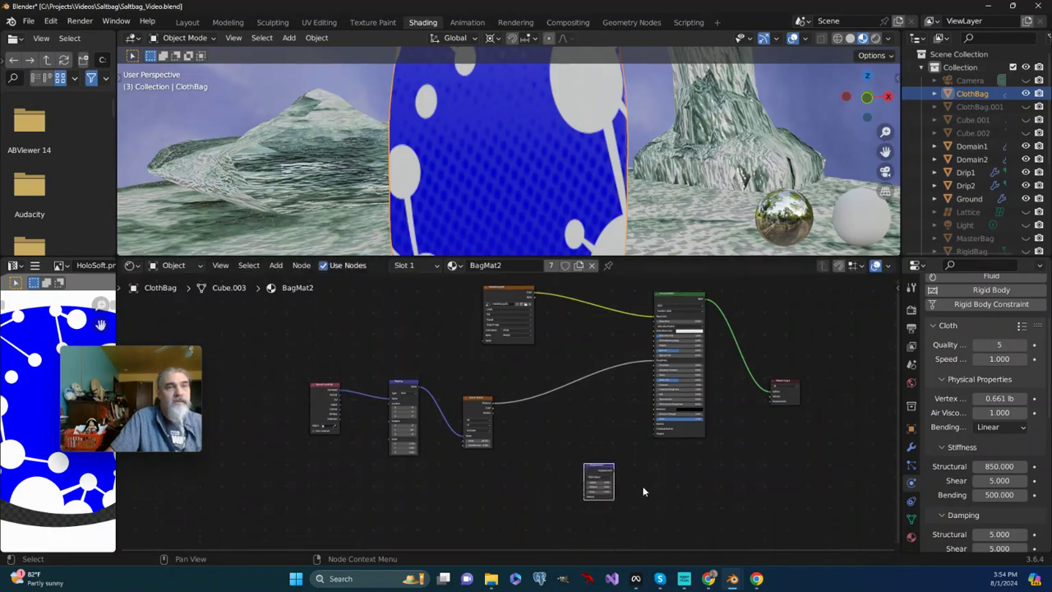
{"action": "left_click_drag", "start_coordinate": [613, 471], "coordinate": [770, 406]}
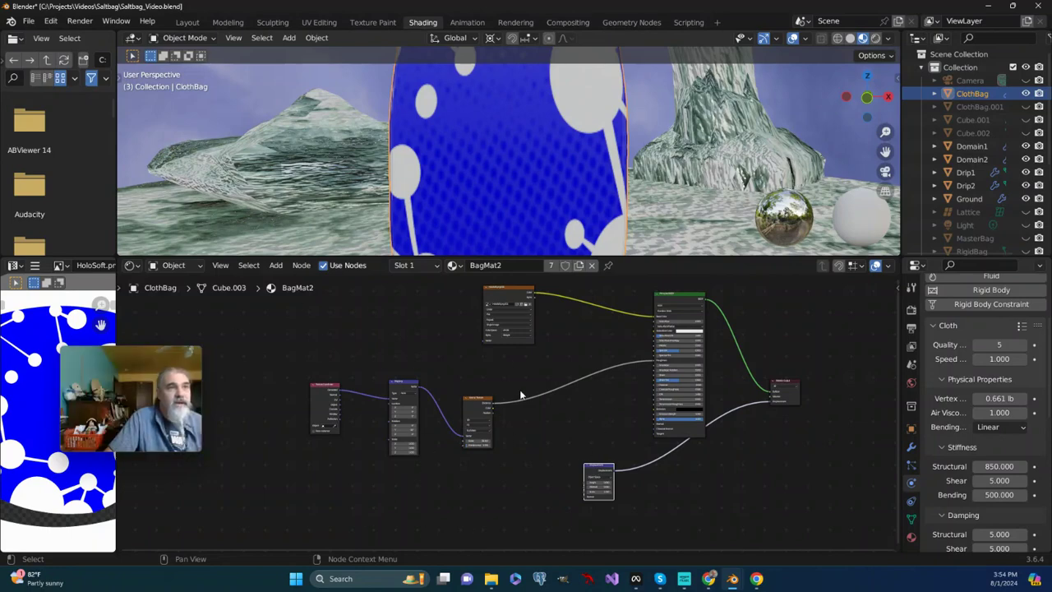
Insert a Color Ramp node into the link between the Voronoi Texture's Distance output and the Principled BSDF's Roughness.
{"action": "left_click", "coordinate": [543, 431]}
{"action": "key", "text": "shift+a"}
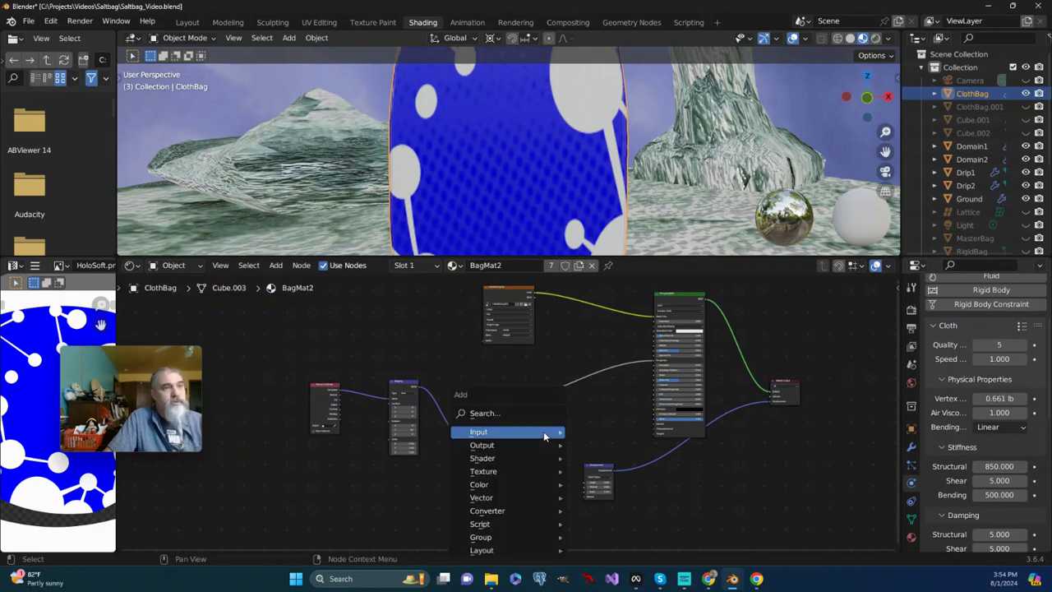
{"action": "left_click", "coordinate": [534, 415]}
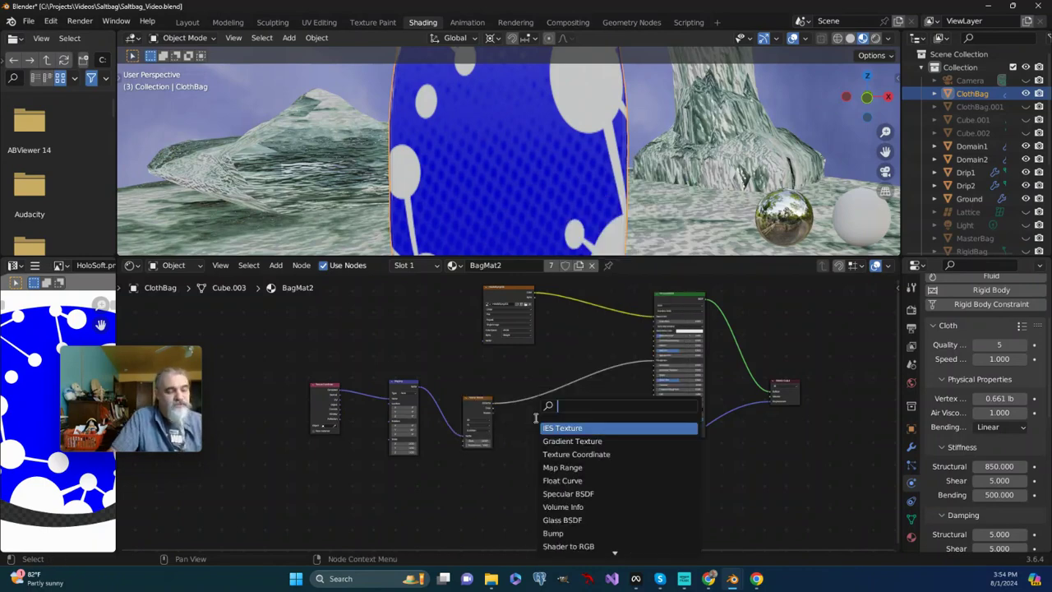
{"action": "type", "text": "color"}
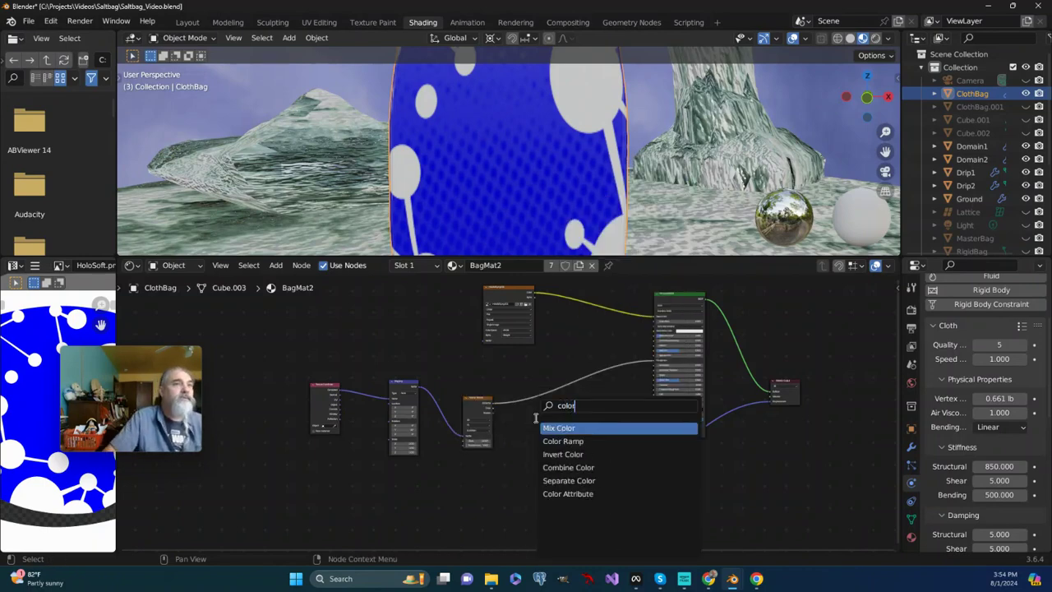
{"action": "left_click", "coordinate": [562, 440]}
{"action": "left_click", "coordinate": [549, 390]}
{"action": "left_click_drag", "start_coordinate": [548, 390], "coordinate": [534, 400]}
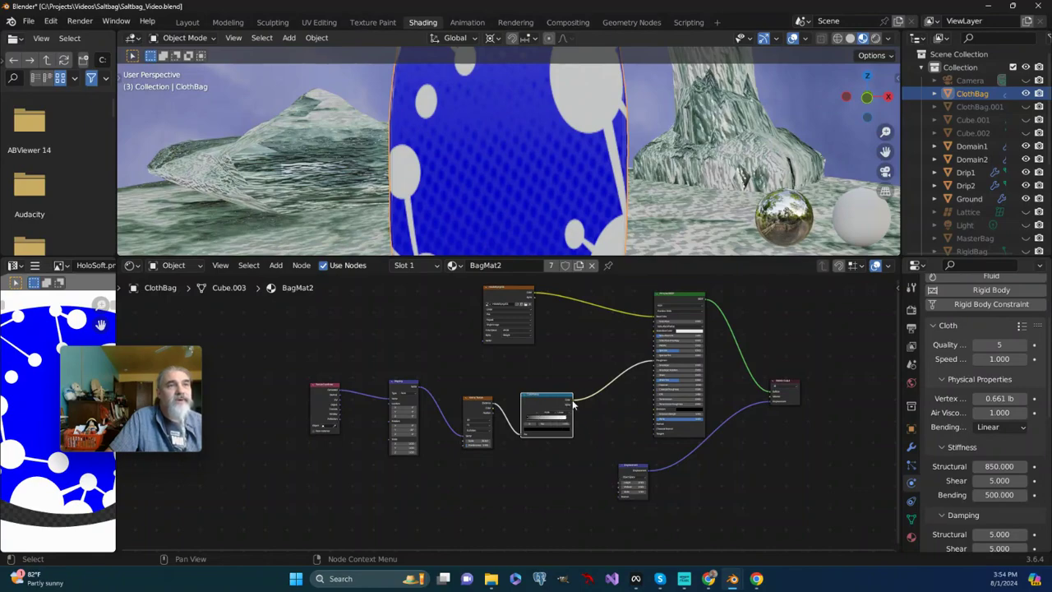
Connect the Color Ramp's Color output to the Displacement node's Height and inspect the relief on the bag.
{"action": "left_click_drag", "start_coordinate": [572, 401], "coordinate": [618, 479]}
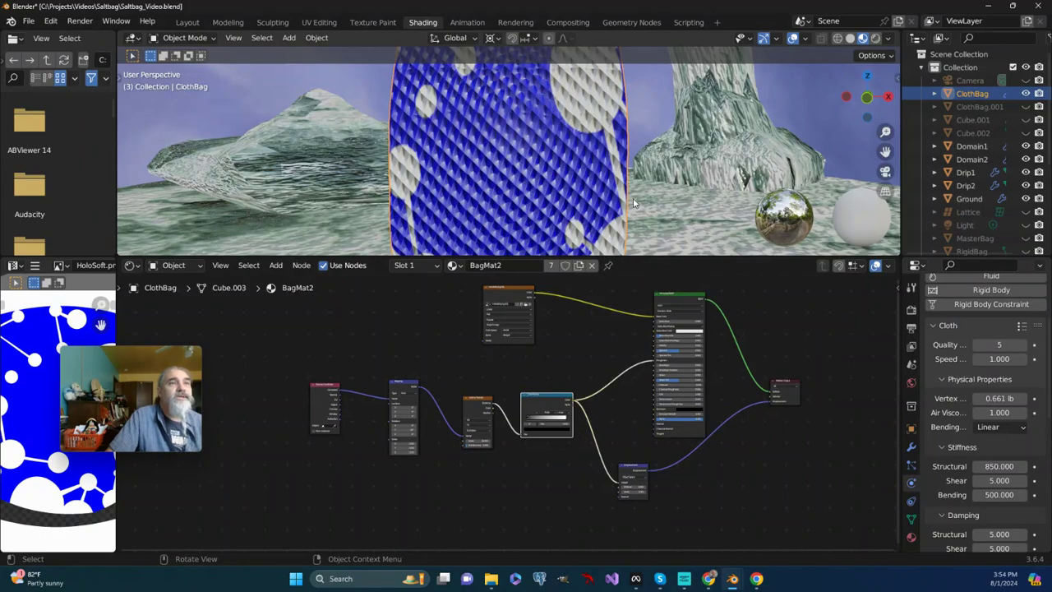
{"action": "scroll", "coordinate": [574, 173], "scroll_direction": "up", "scroll_amount": 2}
{"action": "middle_click_drag", "start_coordinate": [575, 174], "coordinate": [493, 197]}
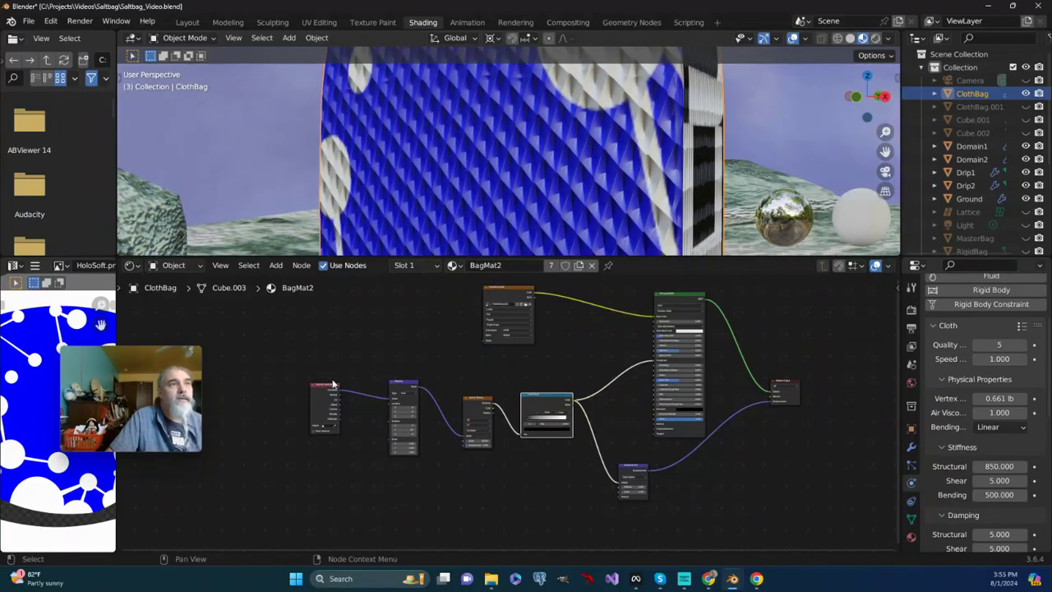
Spread out the Texture Coordinate, Mapping, Voronoi Texture and Color Ramp nodes to free space before the Color Ramp.
{"action": "left_click_drag", "start_coordinate": [328, 383], "coordinate": [287, 384]}
{"action": "left_click_drag", "start_coordinate": [406, 383], "coordinate": [352, 384]}
{"action": "left_click_drag", "start_coordinate": [482, 399], "coordinate": [411, 399]}
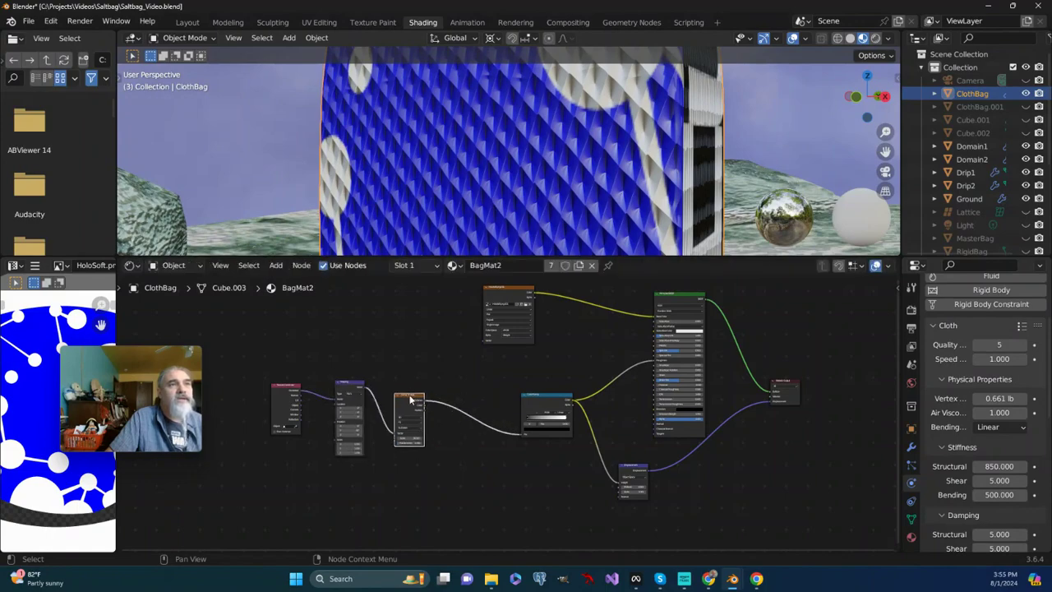
{"action": "left_click_drag", "start_coordinate": [555, 401], "coordinate": [499, 401]}
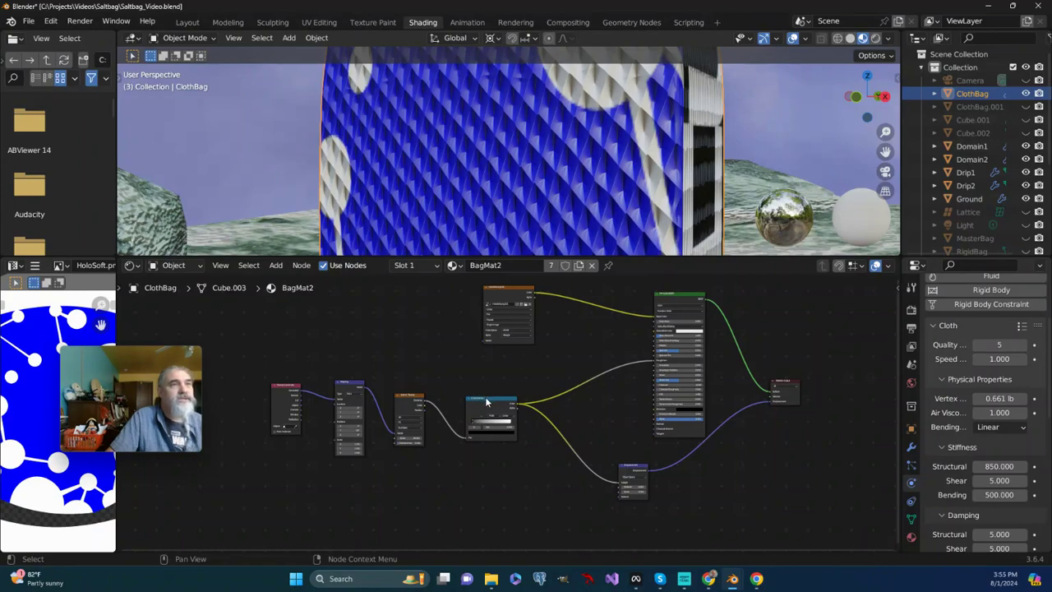
{"action": "left_click_drag", "start_coordinate": [484, 396], "coordinate": [549, 400]}
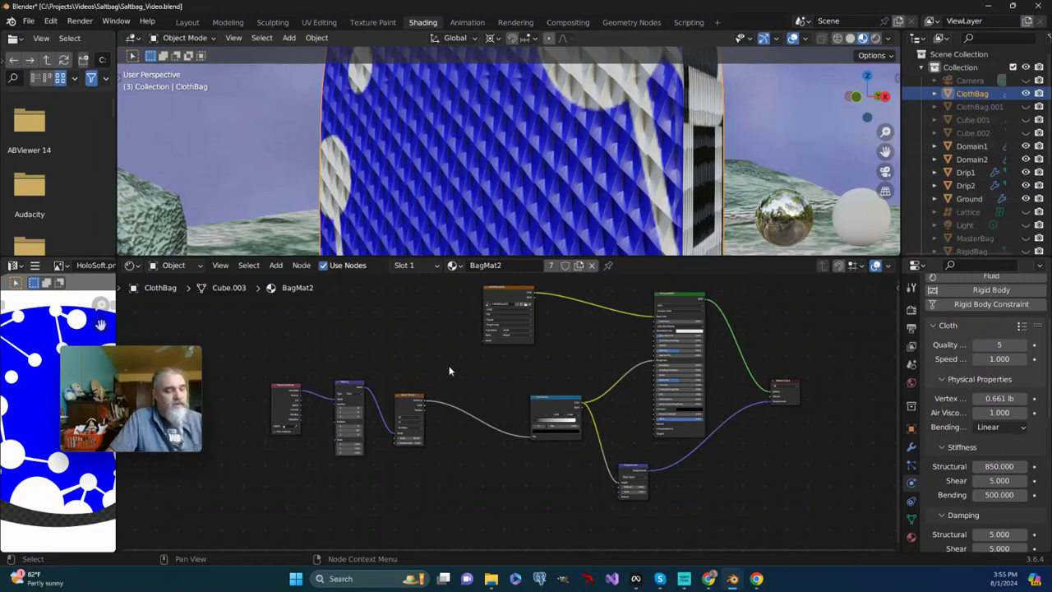
Add a second Mapping node in the link between the Voronoi Texture and the Color Ramp.
{"action": "key", "text": "shift+a"}
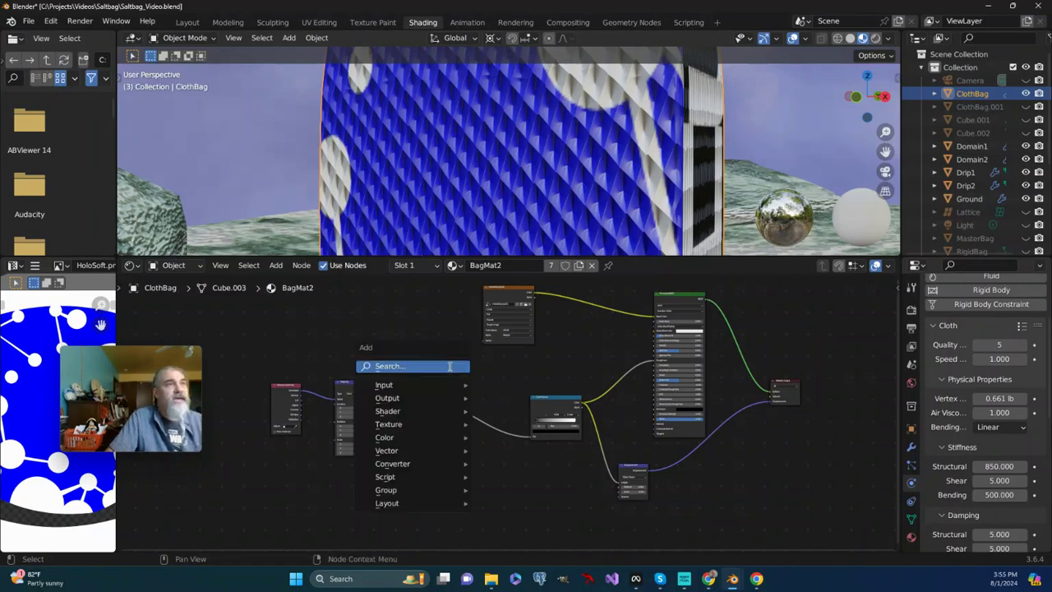
{"action": "left_click", "coordinate": [449, 366]}
{"action": "type", "text": "ma"}
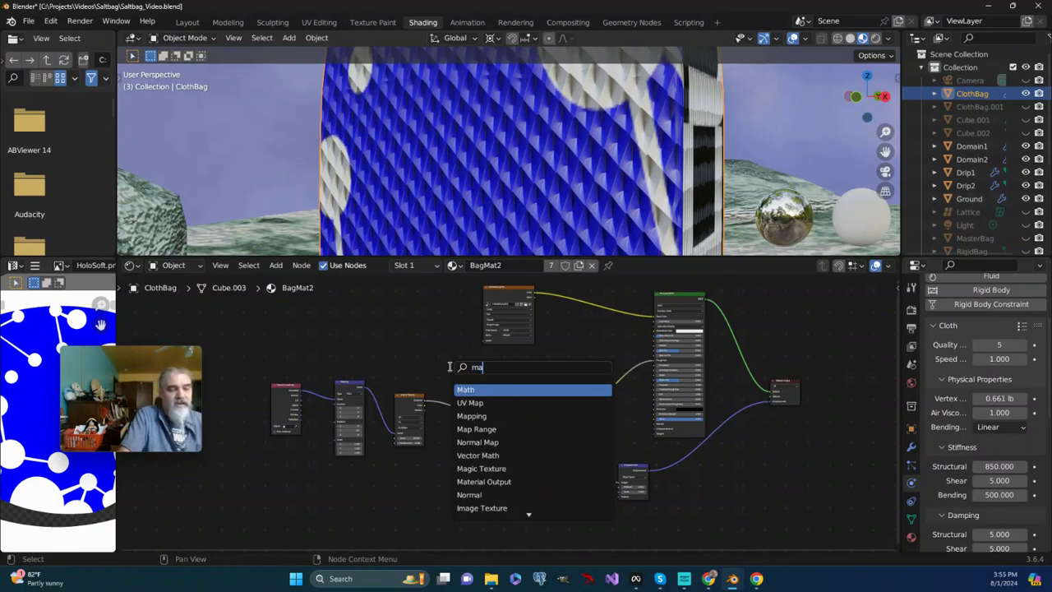
{"action": "type", "text": "pp"}
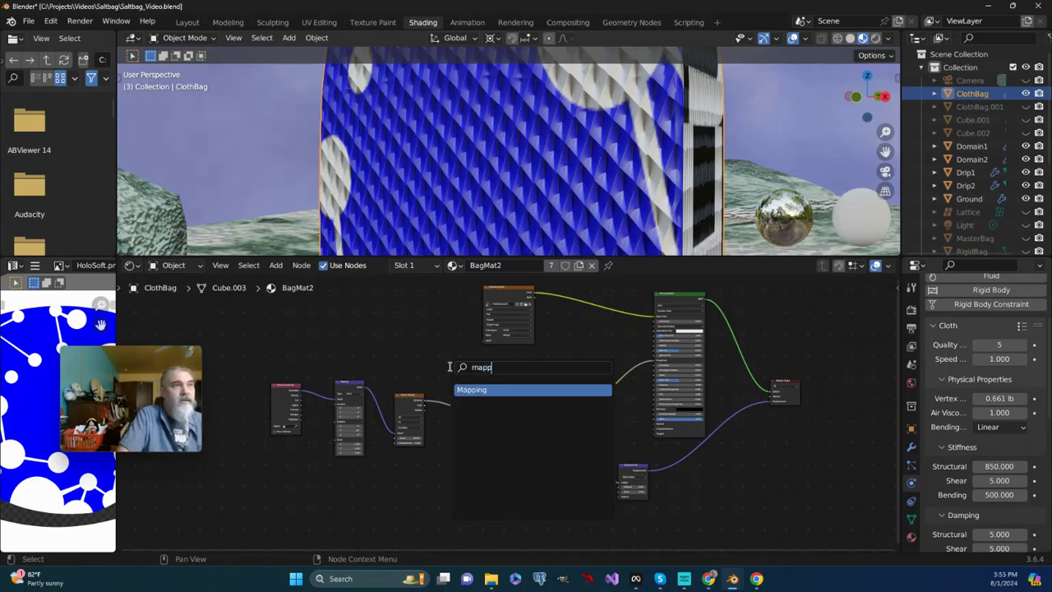
{"action": "left_click", "coordinate": [497, 389]}
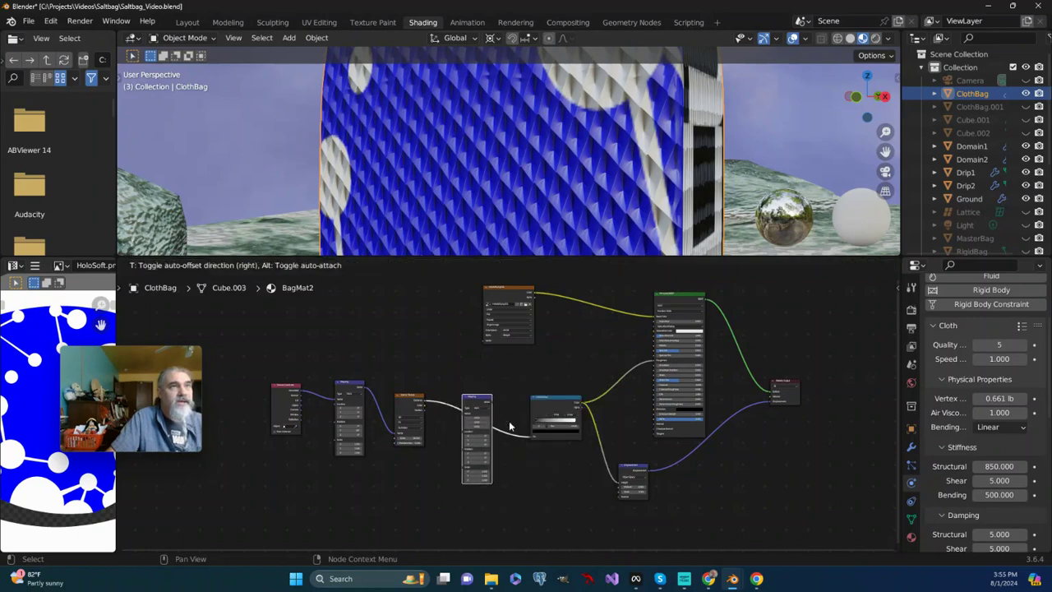
{"action": "left_click", "coordinate": [508, 426]}
Set the second Mapping node's location to about X -33.6° and Y -22.8°, and its Z rotation to about -9.5°.
{"action": "scroll", "coordinate": [476, 470], "scroll_direction": "up", "scroll_amount": 2}
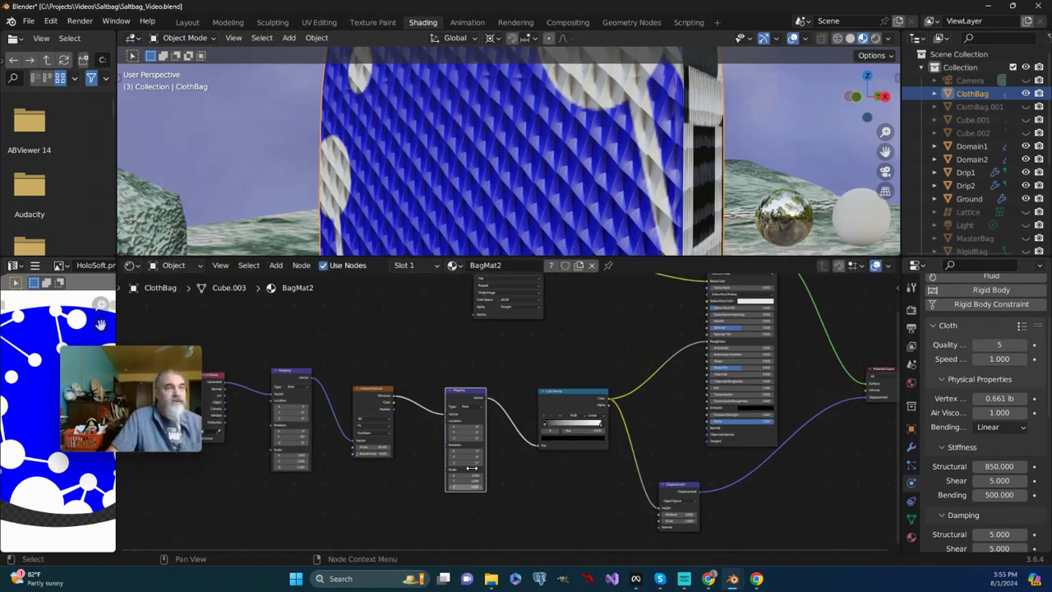
{"action": "scroll", "coordinate": [471, 468], "scroll_direction": "up", "scroll_amount": 1}
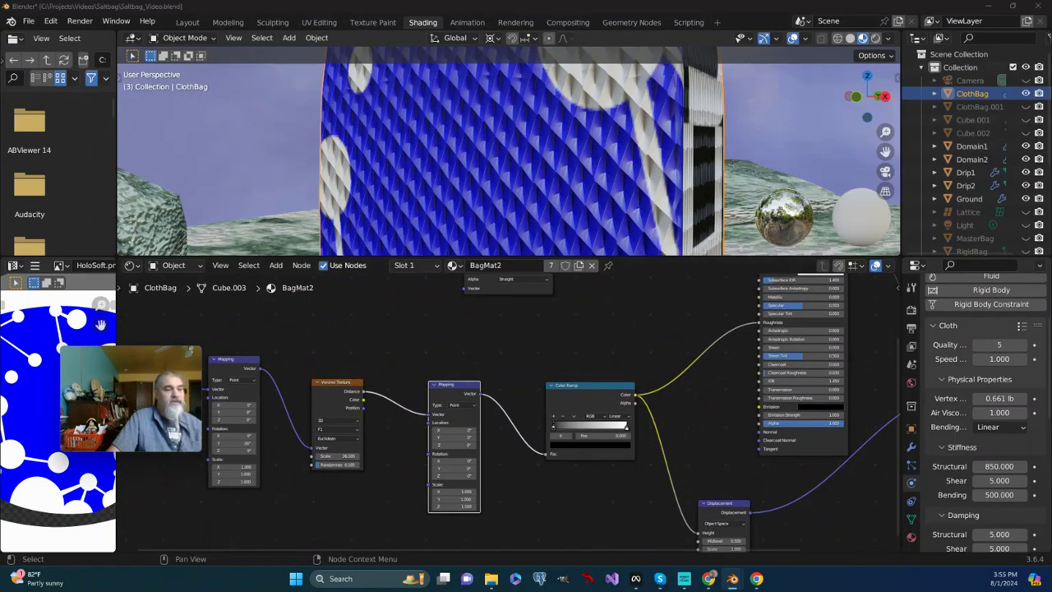
{"action": "scroll", "coordinate": [353, 480], "scroll_direction": "up", "scroll_amount": 2}
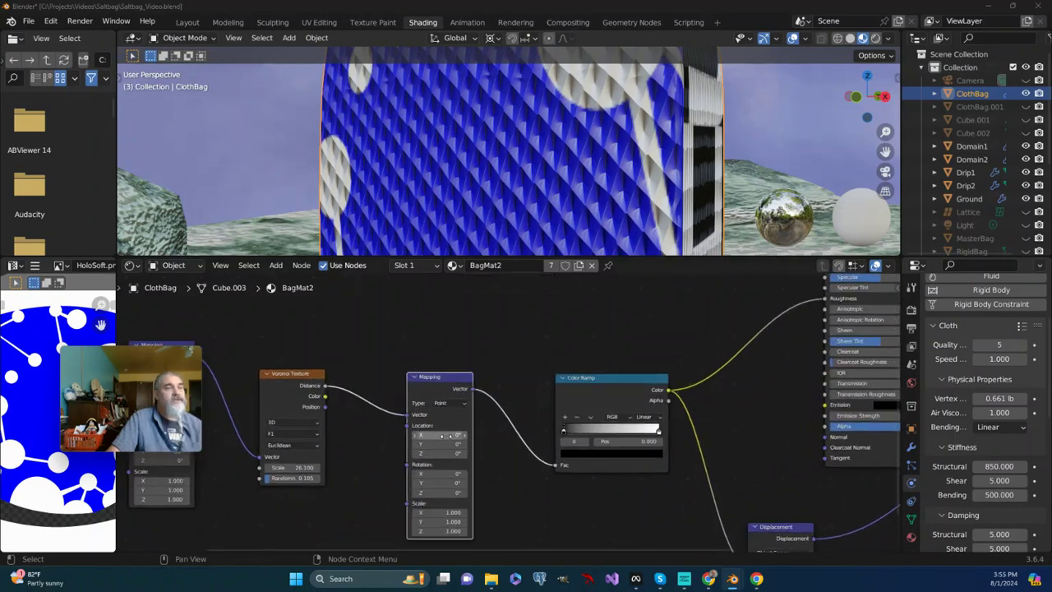
{"action": "left_click_drag", "start_coordinate": [444, 435], "coordinate": [440, 305]}
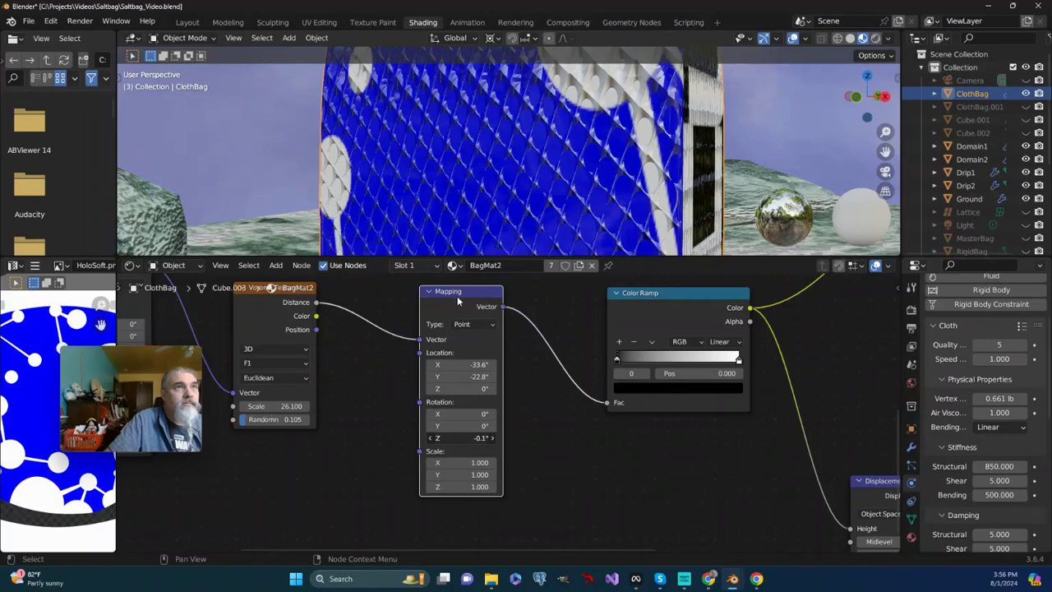
{"action": "left_click_drag", "start_coordinate": [457, 301], "coordinate": [424, 297]}
{"action": "left_click_drag", "start_coordinate": [634, 288], "coordinate": [416, 287]}
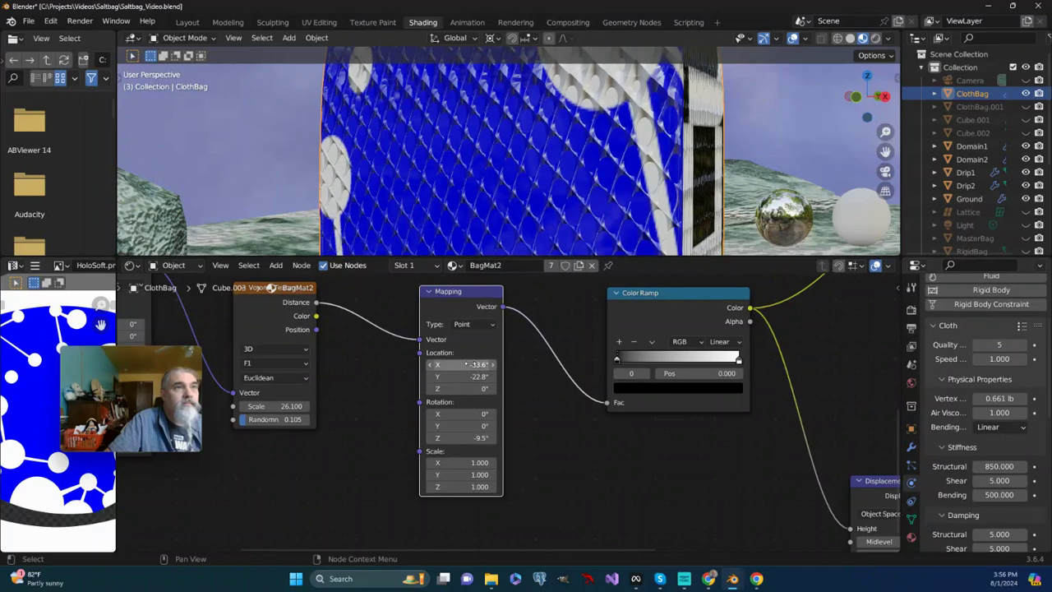
Set the second Mapping node's X location to about -22.8° and check the relief on the bag up close.
{"action": "left_click_drag", "start_coordinate": [460, 364], "coordinate": [481, 231]}
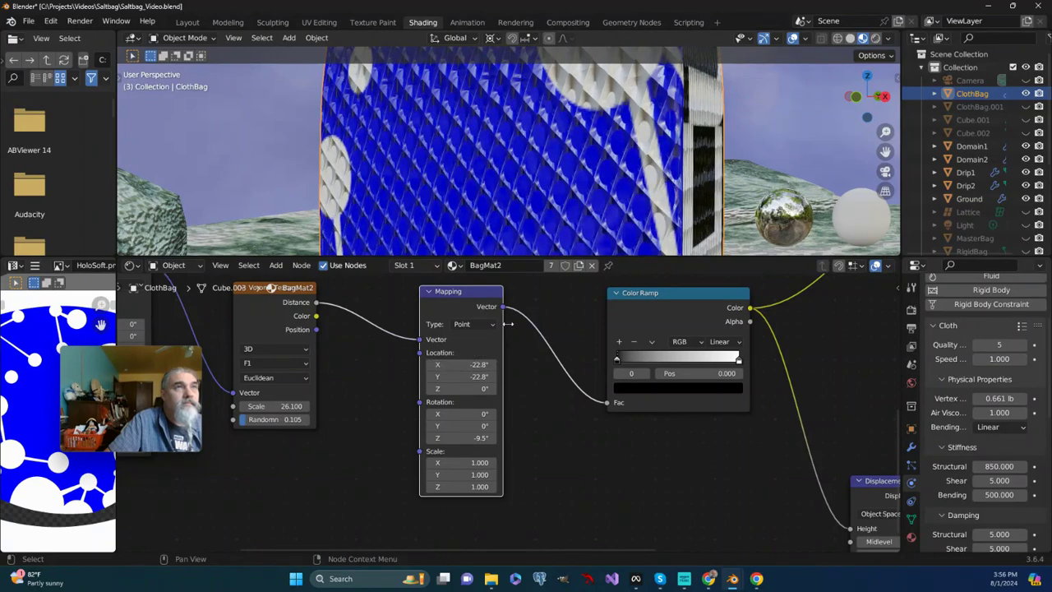
{"action": "scroll", "coordinate": [567, 193], "scroll_direction": "up", "scroll_amount": 2}
{"action": "middle_click_drag", "start_coordinate": [567, 193], "coordinate": [549, 202]}
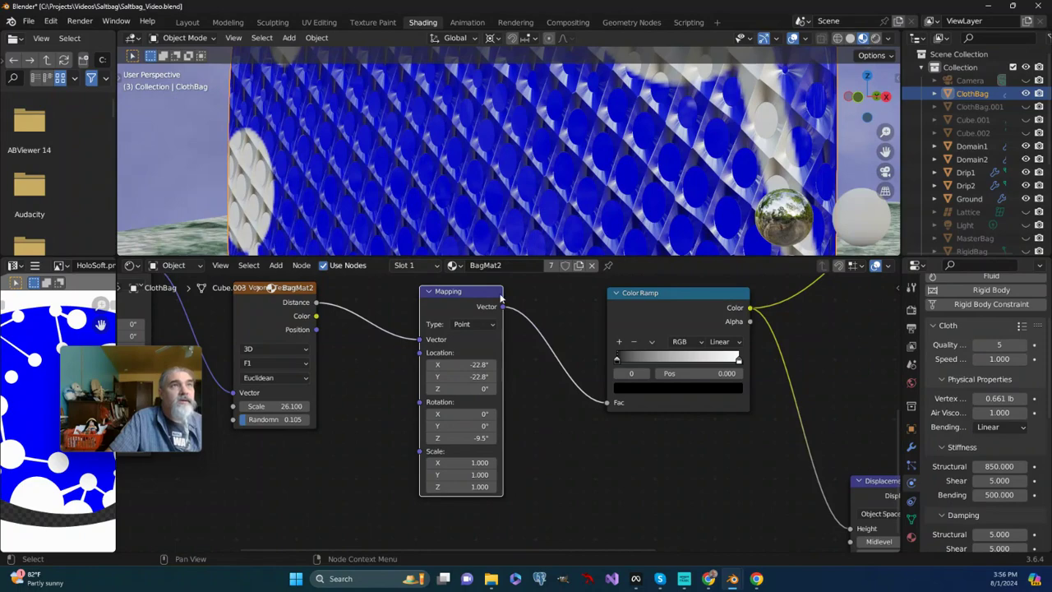
{"action": "scroll", "coordinate": [523, 210], "scroll_direction": "down", "scroll_amount": 2}
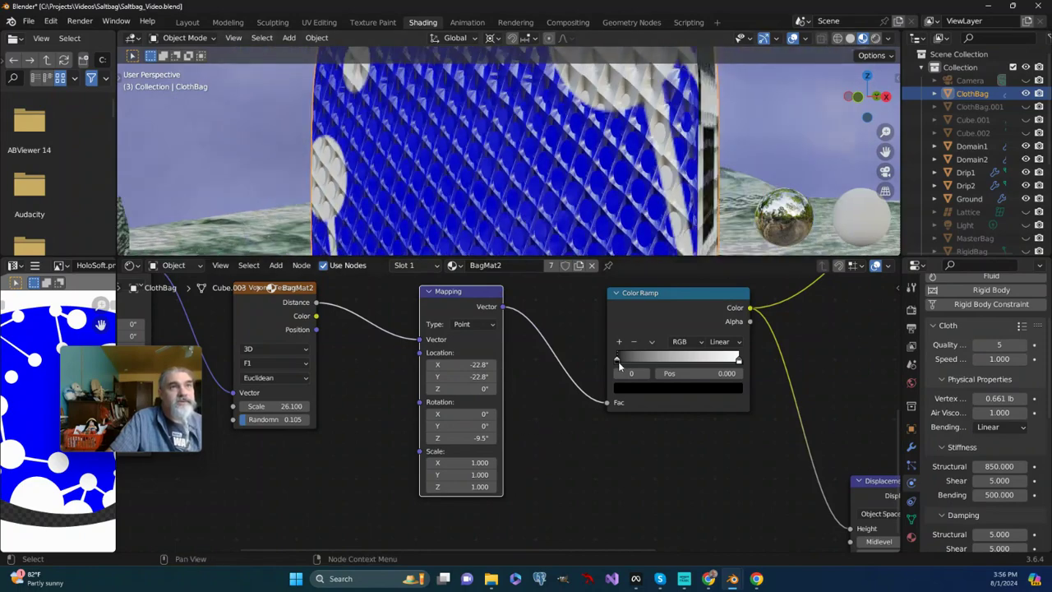
Move the Color Ramp's black stop to about 0.187 and its white stop to about 0.561.
{"action": "left_click", "coordinate": [616, 362]}
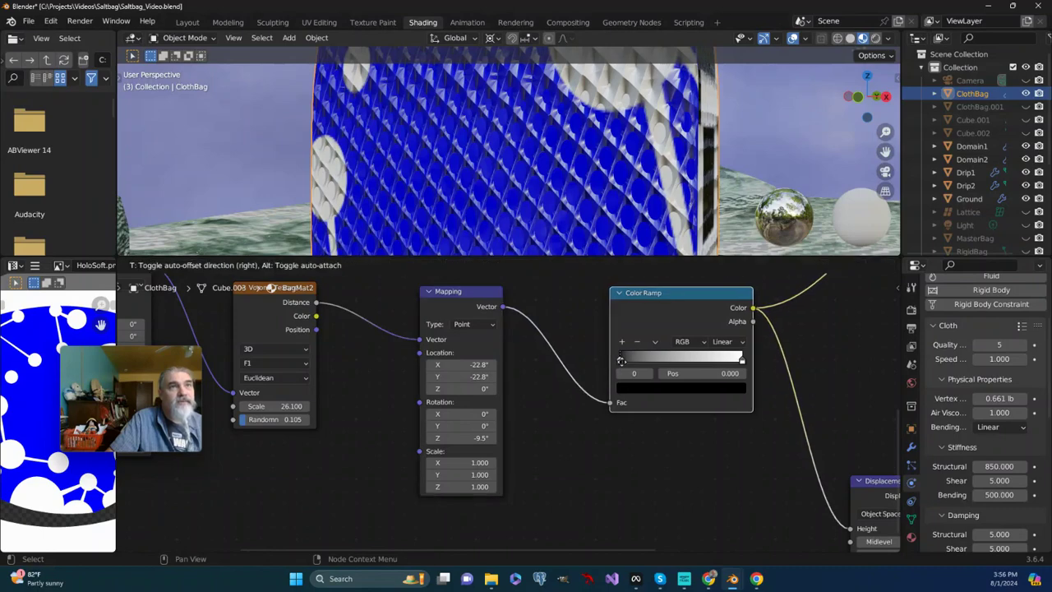
{"action": "left_click_drag", "start_coordinate": [617, 360], "coordinate": [635, 360]}
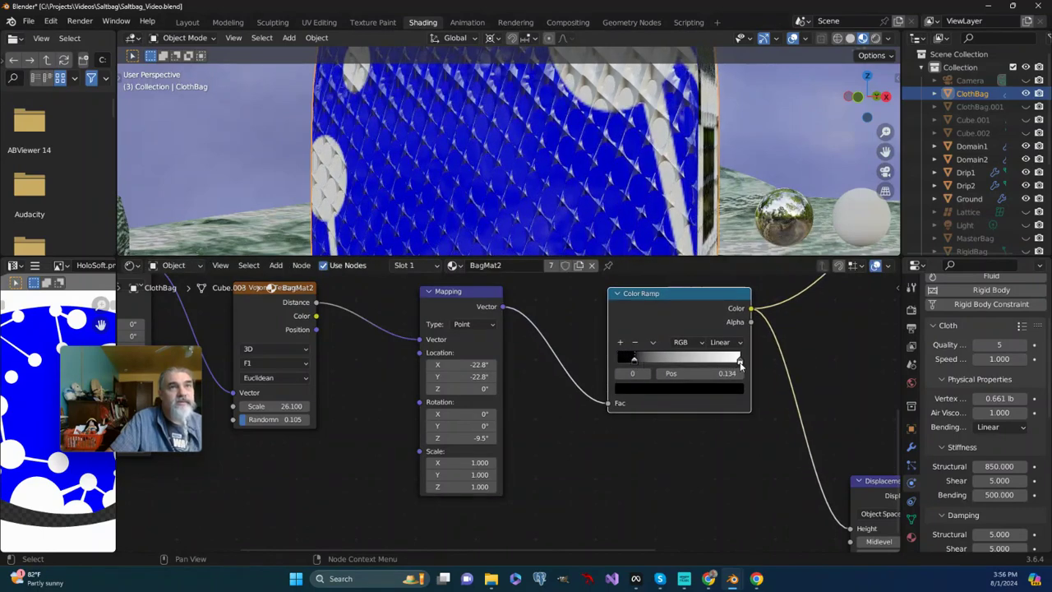
{"action": "left_click_drag", "start_coordinate": [739, 360], "coordinate": [641, 363]}
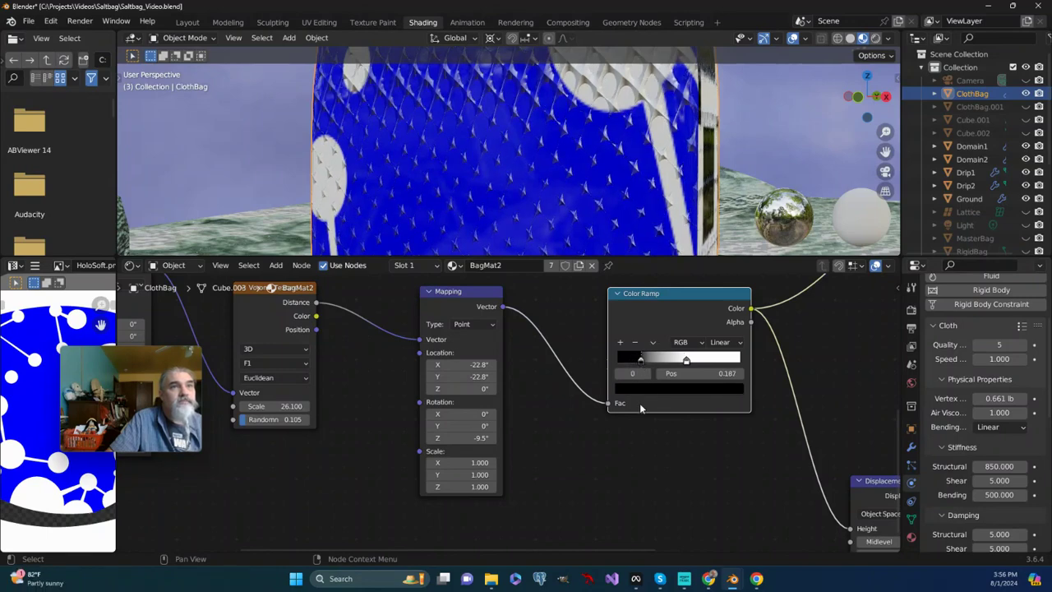
Invert the Color Ramp by making its first stop white and its second stop dark grey.
{"action": "left_click", "coordinate": [649, 389]}
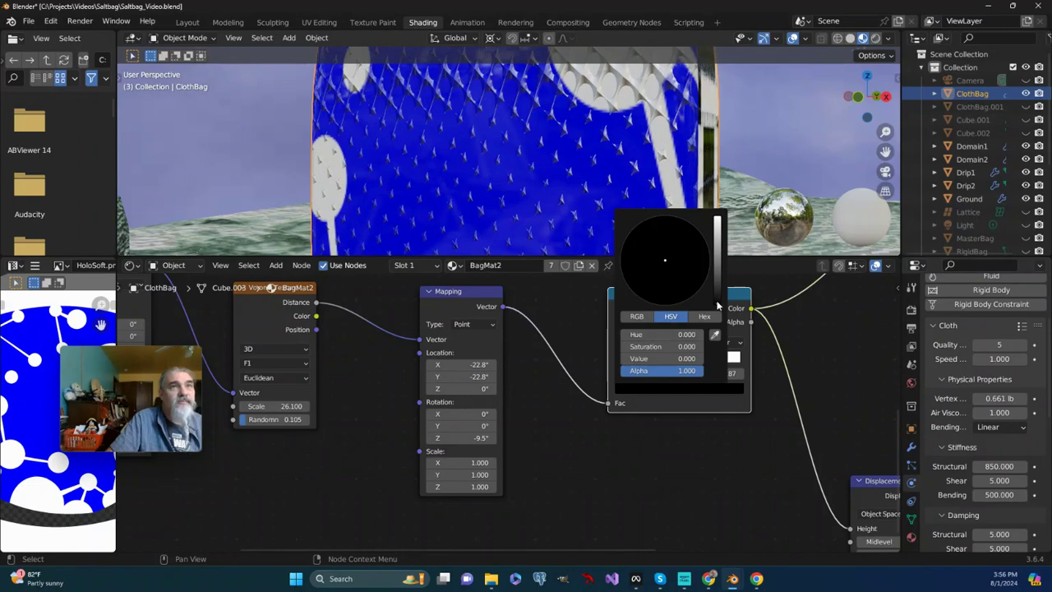
{"action": "left_click_drag", "start_coordinate": [717, 302], "coordinate": [457, 221]}
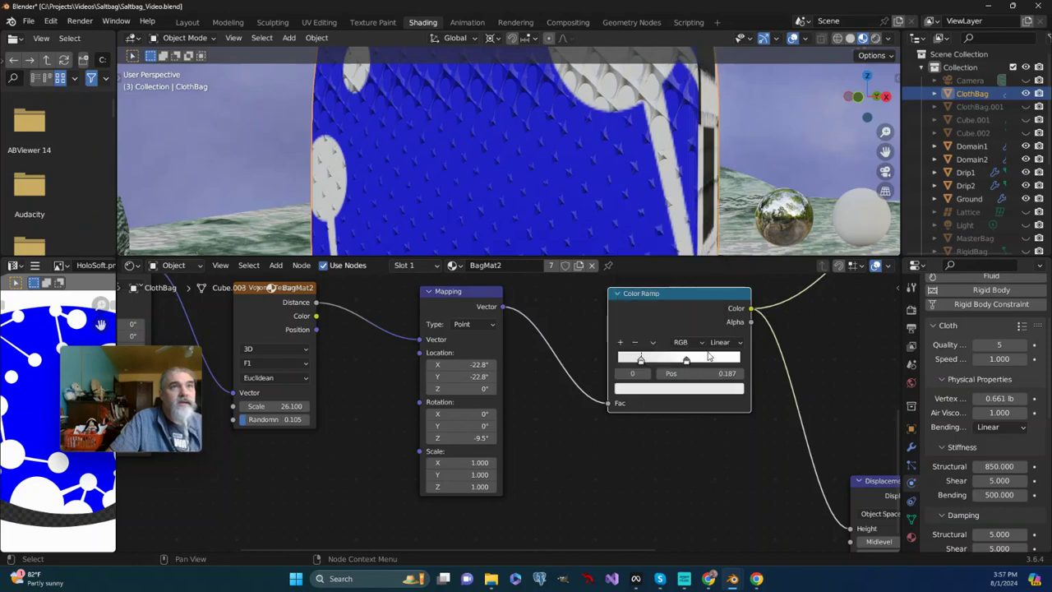
{"action": "left_click", "coordinate": [687, 361]}
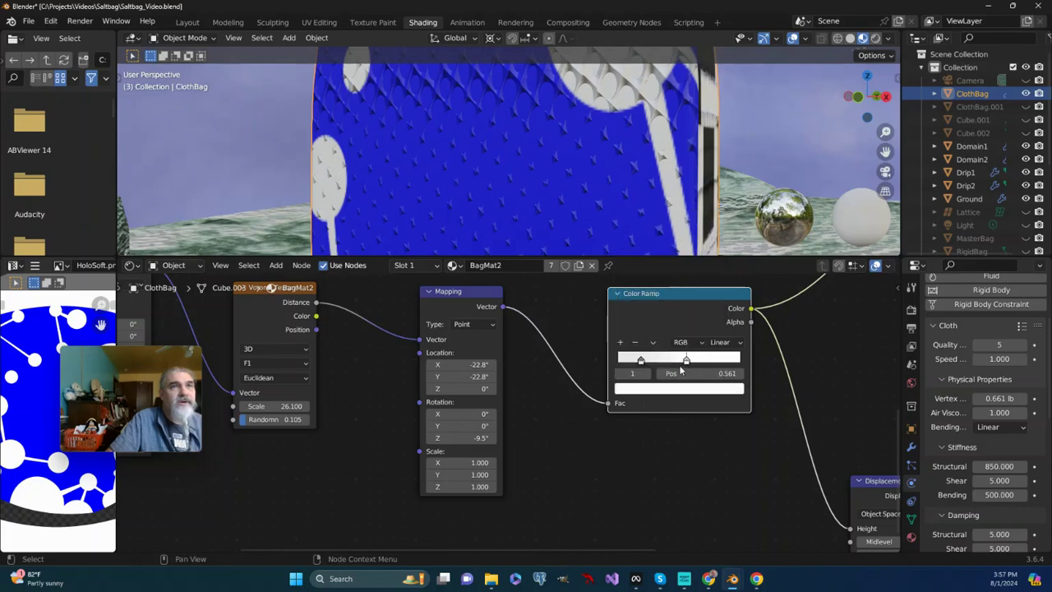
{"action": "left_click", "coordinate": [658, 393]}
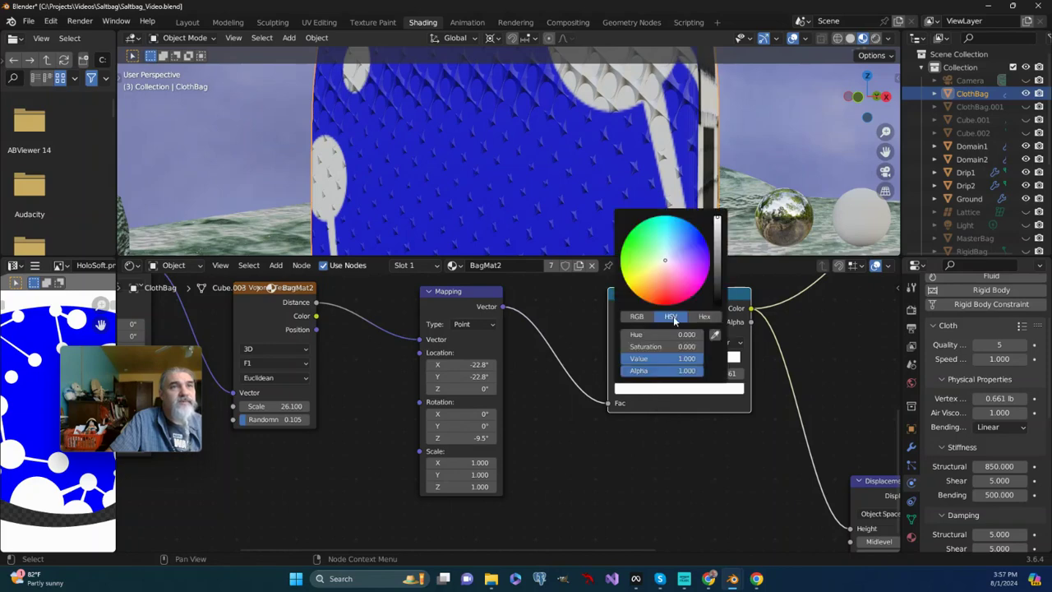
{"action": "left_click_drag", "start_coordinate": [717, 221], "coordinate": [717, 273]}
{"action": "scroll", "coordinate": [453, 283], "scroll_direction": "down", "scroll_amount": 3}
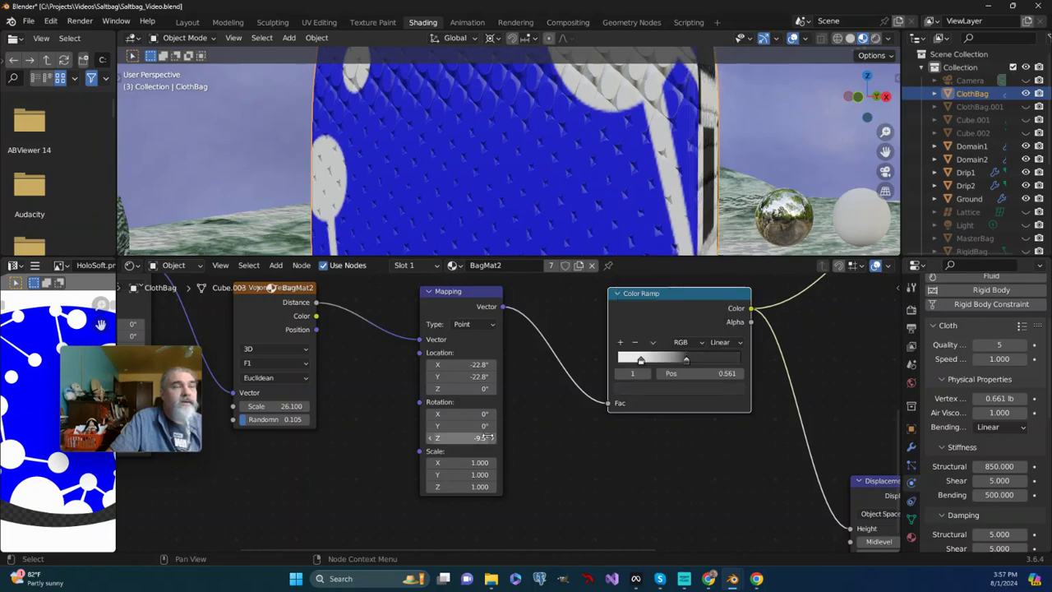
Set the second Mapping node's location to about X -1.2° and Y 33.6°.
{"action": "left_click_drag", "start_coordinate": [472, 365], "coordinate": [489, 365]}
{"action": "left_click_drag", "start_coordinate": [489, 224], "coordinate": [487, 223]}
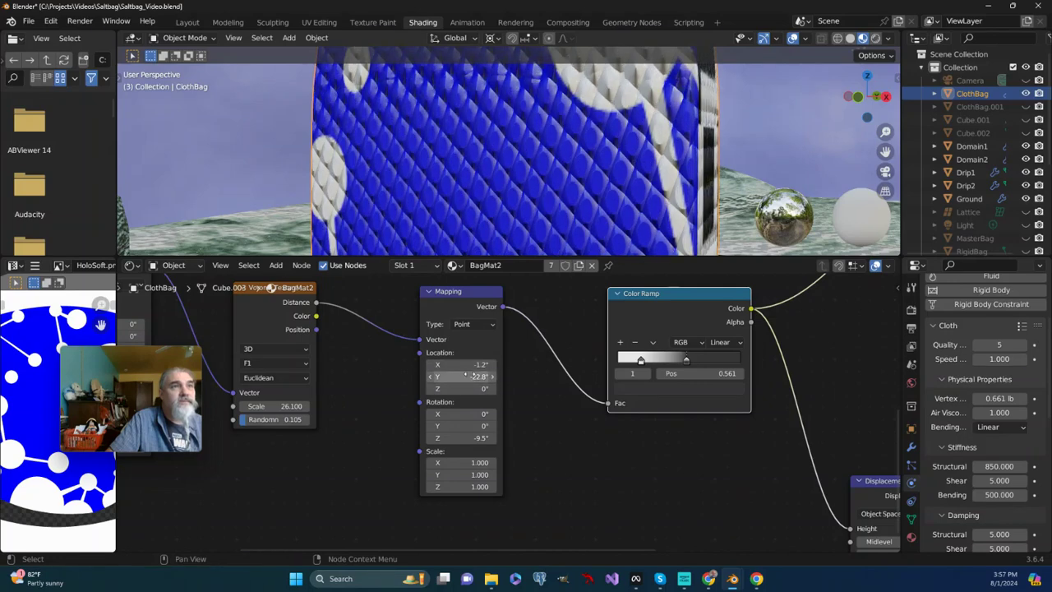
{"action": "left_click_drag", "start_coordinate": [473, 376], "coordinate": [491, 376]}
{"action": "left_click_drag", "start_coordinate": [490, 238], "coordinate": [501, 243]}
Examine the bump relief on the bag from several angles, both close up and from a distance.
{"action": "middle_click_drag", "start_coordinate": [498, 237], "coordinate": [530, 201]}
{"action": "scroll", "coordinate": [505, 188], "scroll_direction": "up", "scroll_amount": 4}
{"action": "scroll", "coordinate": [504, 199], "scroll_direction": "down", "scroll_amount": 6}
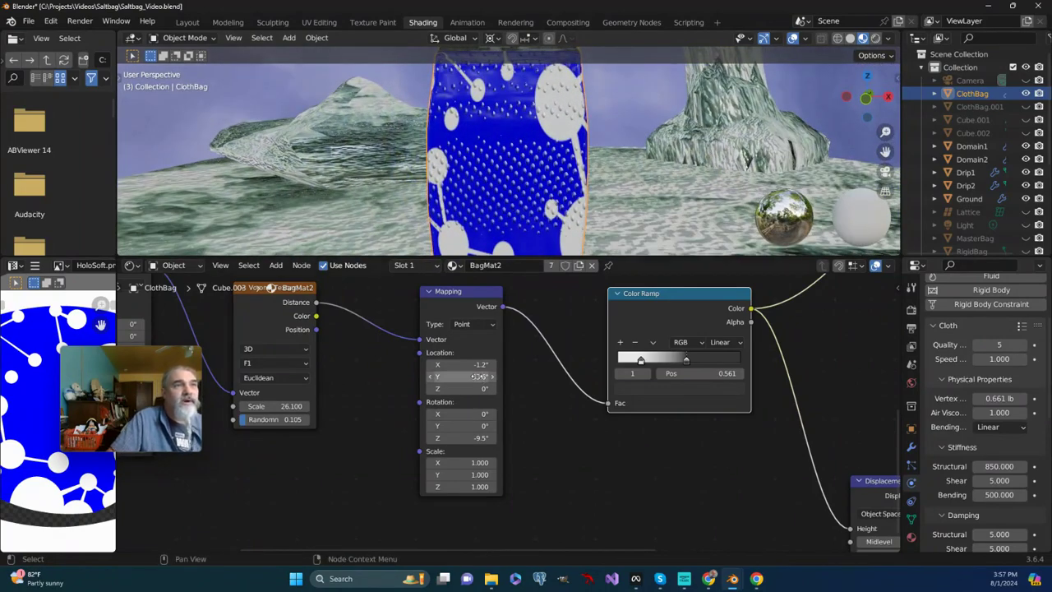
{"action": "scroll", "coordinate": [559, 198], "scroll_direction": "down", "scroll_amount": 3}
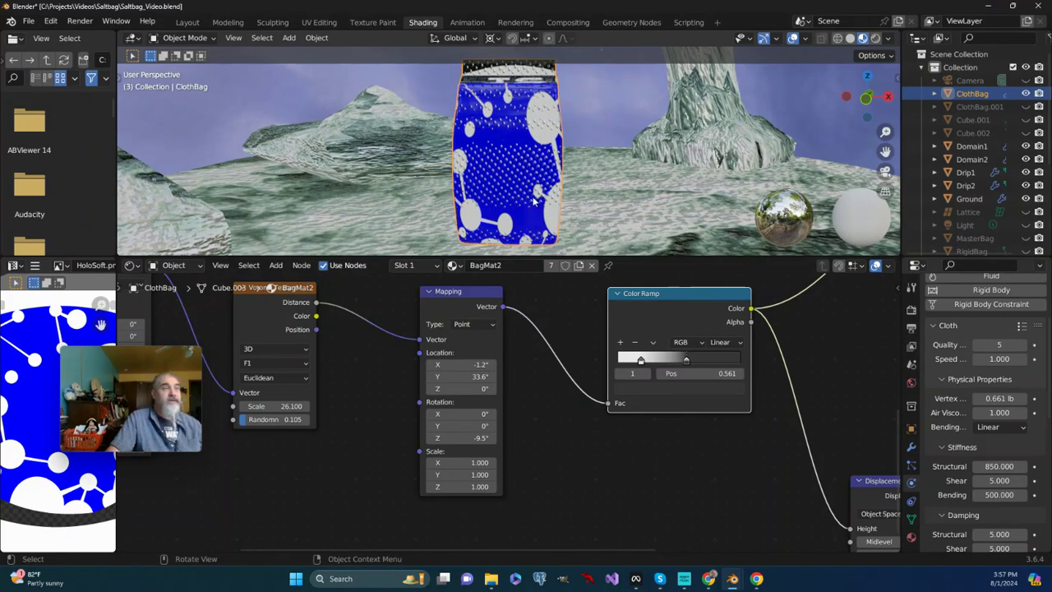
{"action": "scroll", "coordinate": [559, 201], "scroll_direction": "up", "scroll_amount": 4}
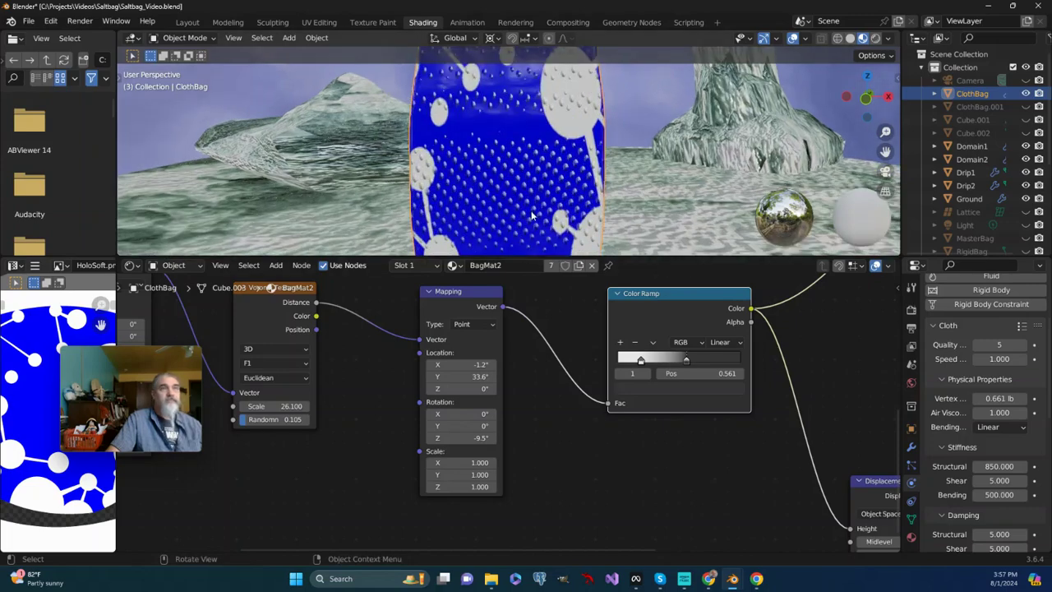
{"action": "middle_click_drag", "start_coordinate": [534, 216], "coordinate": [553, 192]}
{"action": "scroll", "coordinate": [529, 170], "scroll_direction": "down", "scroll_amount": 5}
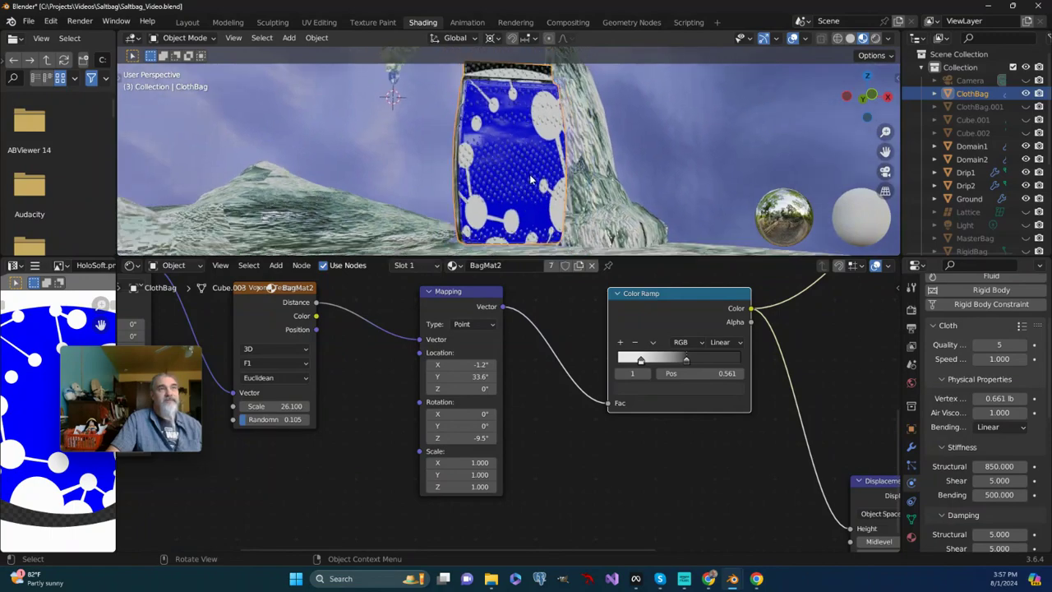
{"action": "middle_click_drag", "start_coordinate": [529, 182], "coordinate": [547, 169]}
{"action": "scroll", "coordinate": [482, 190], "scroll_direction": "up", "scroll_amount": 2}
{"action": "scroll", "coordinate": [481, 190], "scroll_direction": "up", "scroll_amount": 4}
{"action": "scroll", "coordinate": [495, 194], "scroll_direction": "down", "scroll_amount": 2}
{"action": "mouse_move", "coordinate": [495, 189]}
{"action": "middle_mouse_down"}
{"action": "mouse_move", "coordinate": [537, 172]}
{"action": "mouse_move", "coordinate": [538, 146]}
{"action": "middle_mouse_up"}
{"action": "scroll", "coordinate": [545, 181], "scroll_direction": "down", "scroll_amount": 1}
{"action": "middle_click_drag", "start_coordinate": [544, 182], "coordinate": [498, 215]}
{"action": "scroll", "coordinate": [501, 158], "scroll_direction": "down", "scroll_amount": 4}
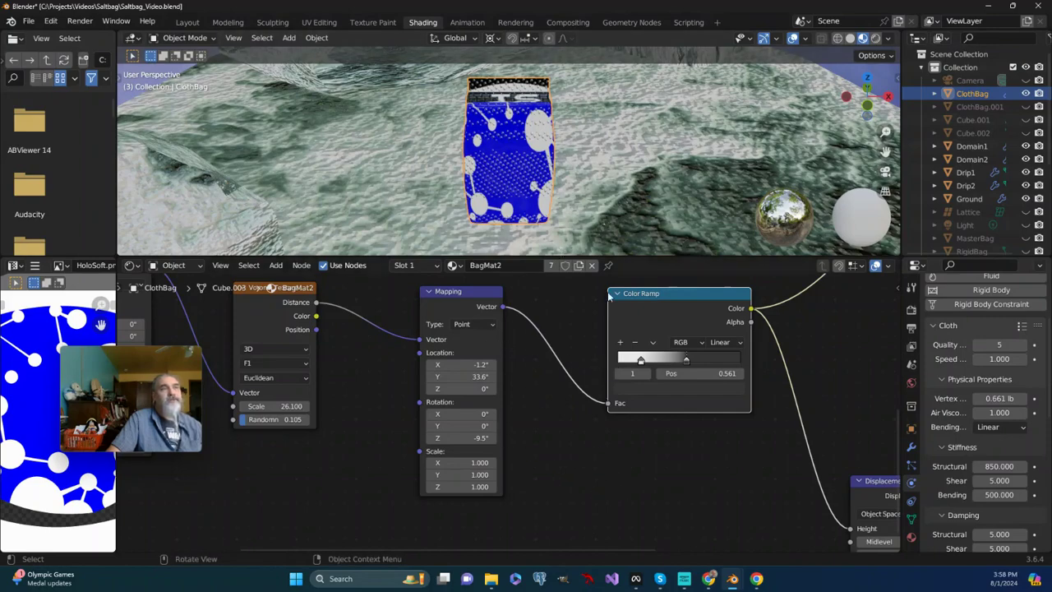
{"action": "scroll", "coordinate": [550, 215], "scroll_direction": "up", "scroll_amount": 5}
{"action": "scroll", "coordinate": [549, 208], "scroll_direction": "down", "scroll_amount": 4}
{"action": "middle_click_drag", "start_coordinate": [505, 186], "coordinate": [460, 188]}
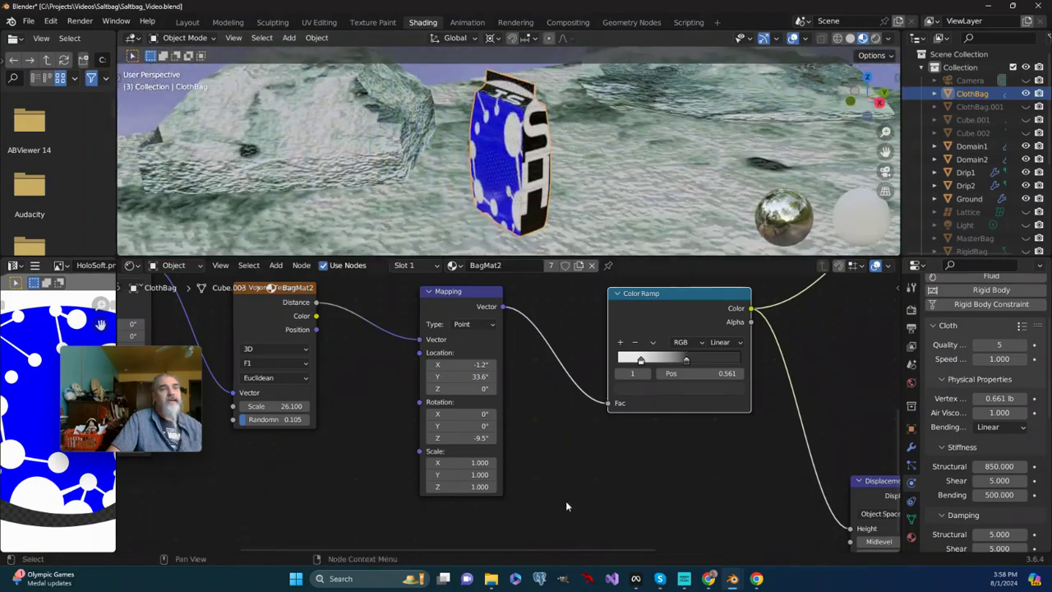